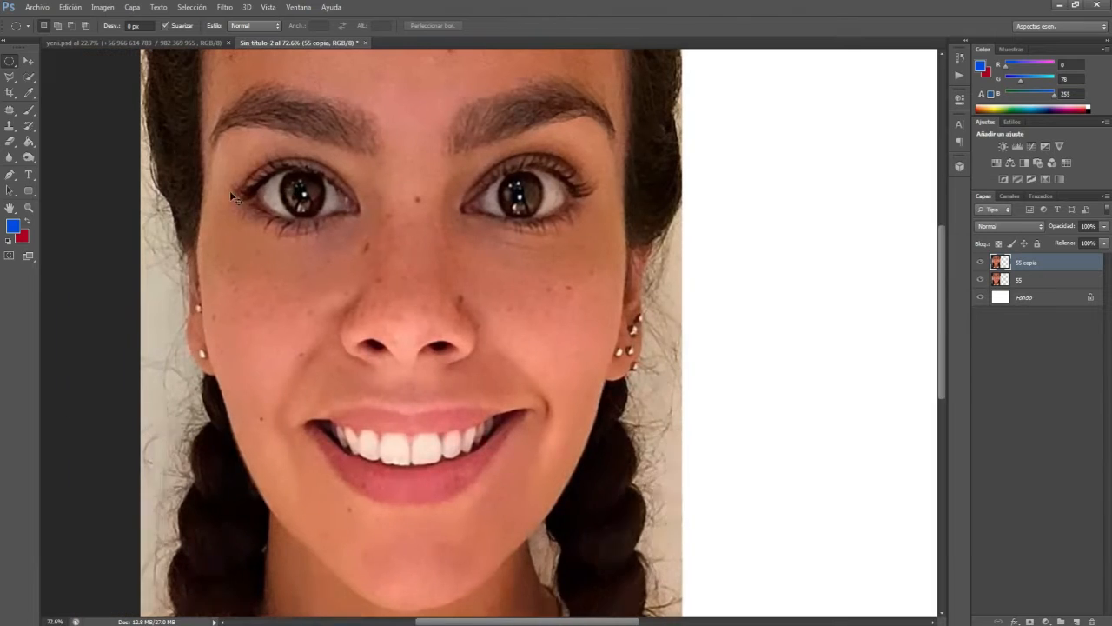
Step: Select the iris of the eye on the image's left with an elliptical marquee and fill it with blue on a new layer
{"action": "left_click_drag", "start_coordinate": [285, 170], "coordinate": [329, 224]}
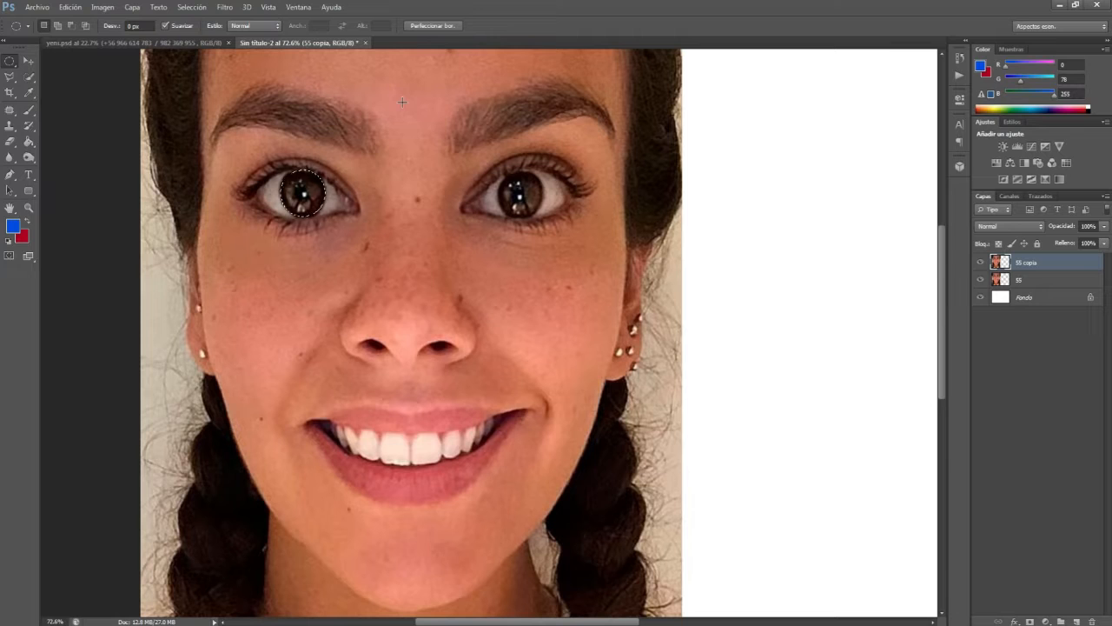
{"action": "left_click", "coordinate": [1077, 620]}
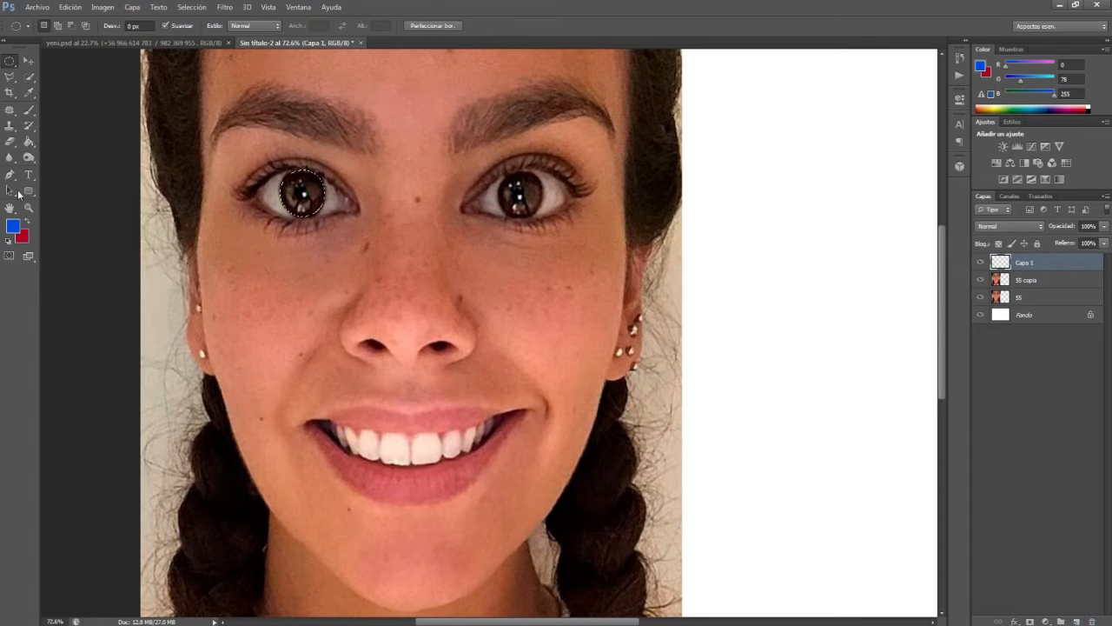
{"action": "left_click", "coordinate": [29, 142]}
{"action": "left_click", "coordinate": [308, 198]}
{"action": "key", "text": "ctrl+d"}
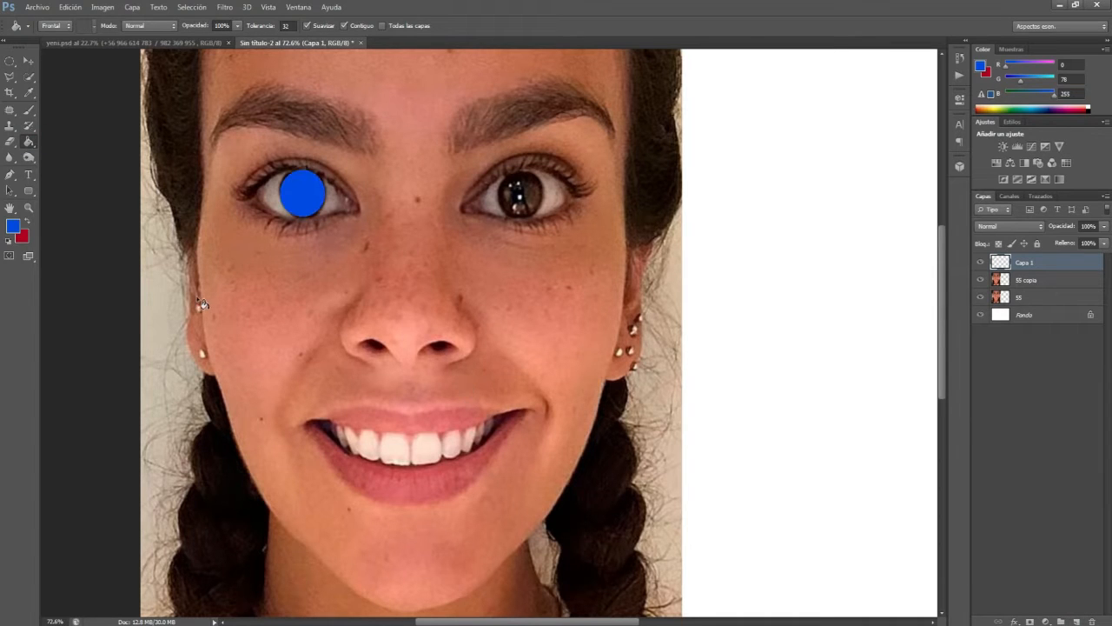
Step: Copy the blue disc onto the other iris and merge both discs into one layer
{"action": "key", "text": "v"}
{"action": "left_click_drag", "start_coordinate": [296, 200], "coordinate": [516, 203]}
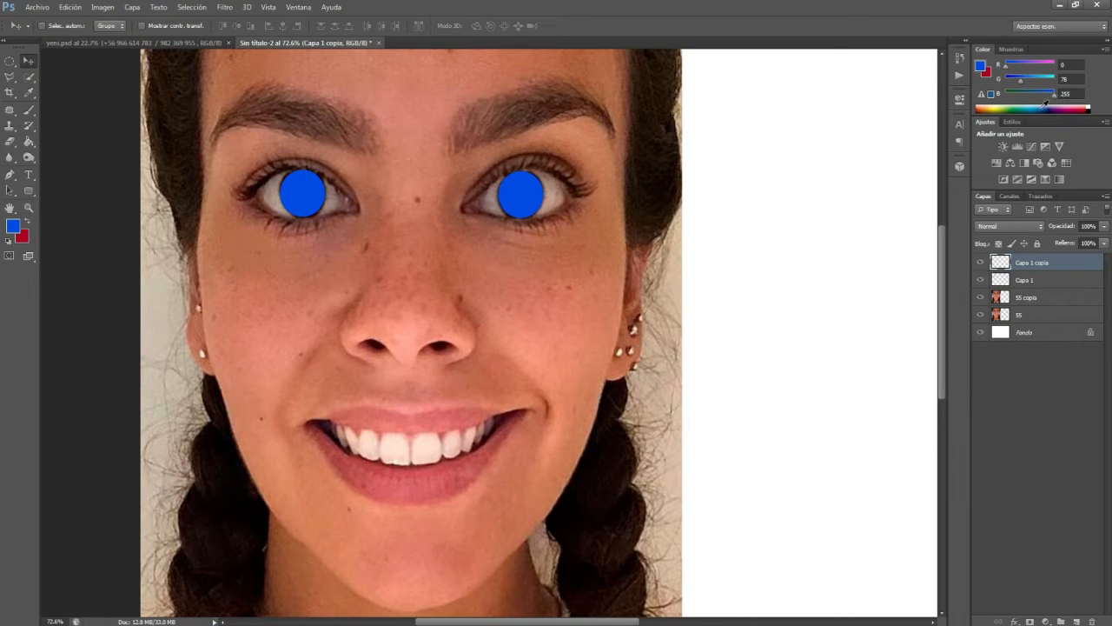
{"action": "left_click", "coordinate": [1034, 279]}
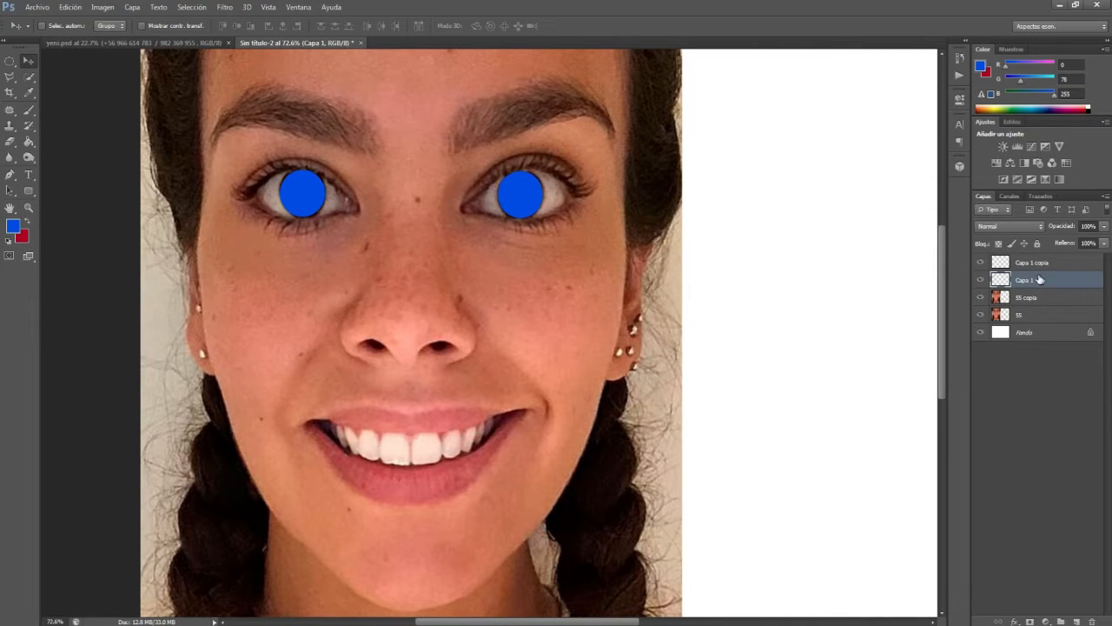
{"action": "left_click", "coordinate": [1032, 261]}
Step: Set the blend mode of the blue disc layer to Luz suave
{"action": "left_click", "coordinate": [1008, 225]}
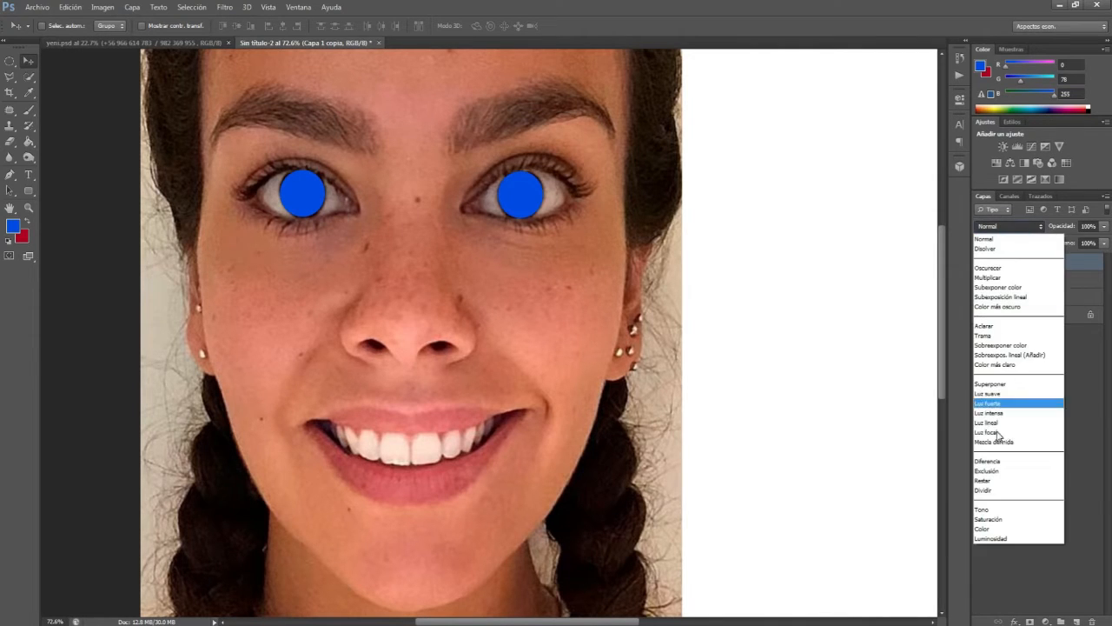
{"action": "left_click", "coordinate": [995, 287]}
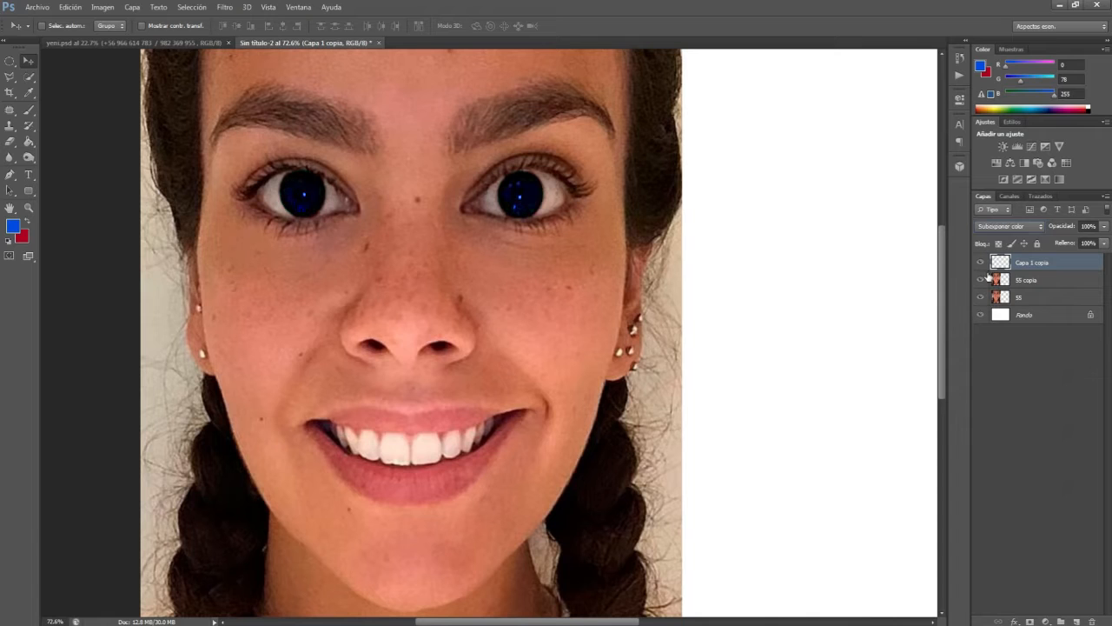
{"action": "scroll", "coordinate": [1020, 231], "scroll_direction": "down", "scroll_amount": 1}
{"action": "scroll", "coordinate": [1020, 232], "scroll_direction": "up", "scroll_amount": 2}
{"action": "scroll", "coordinate": [1019, 229], "scroll_direction": "down", "scroll_amount": 8}
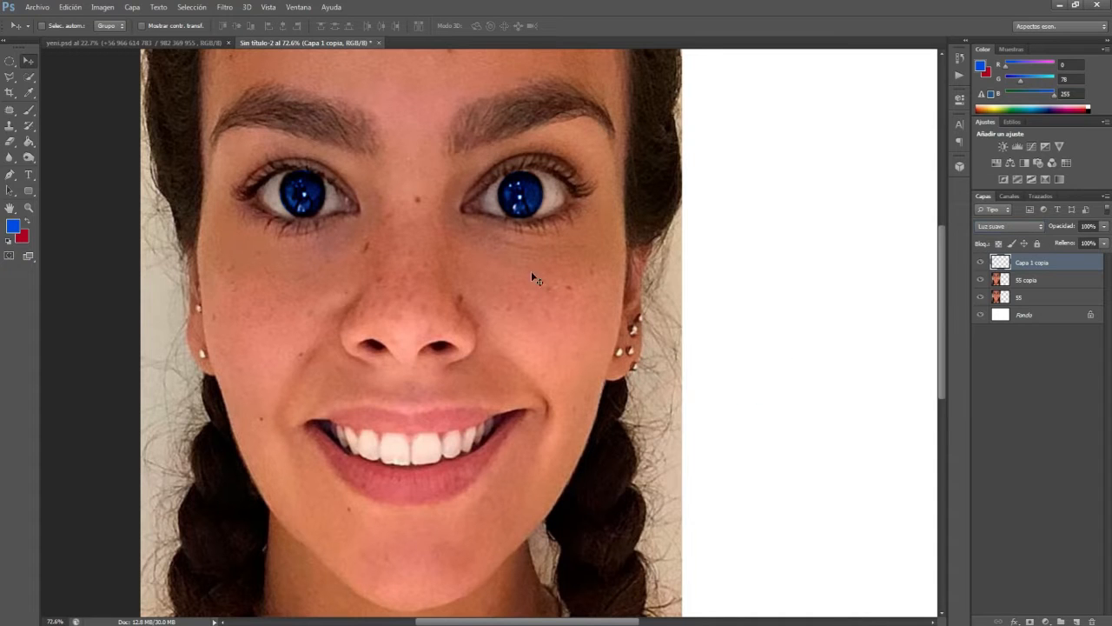
{"action": "scroll", "coordinate": [564, 287], "scroll_direction": "down", "scroll_amount": 2}
{"action": "scroll", "coordinate": [373, 229], "scroll_direction": "up", "scroll_amount": 1}
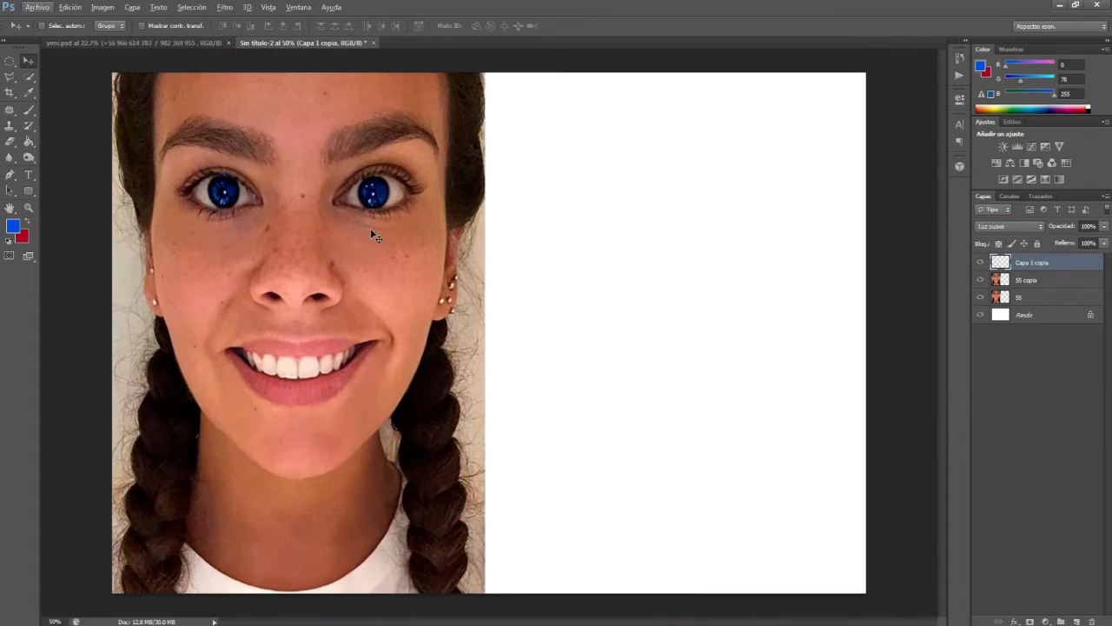
Step: Colorize the iris layer with Hue/Saturation, using saturation 55 and lightness +13, and shift the hue to teal
{"action": "key", "text": "ctrl+u"}
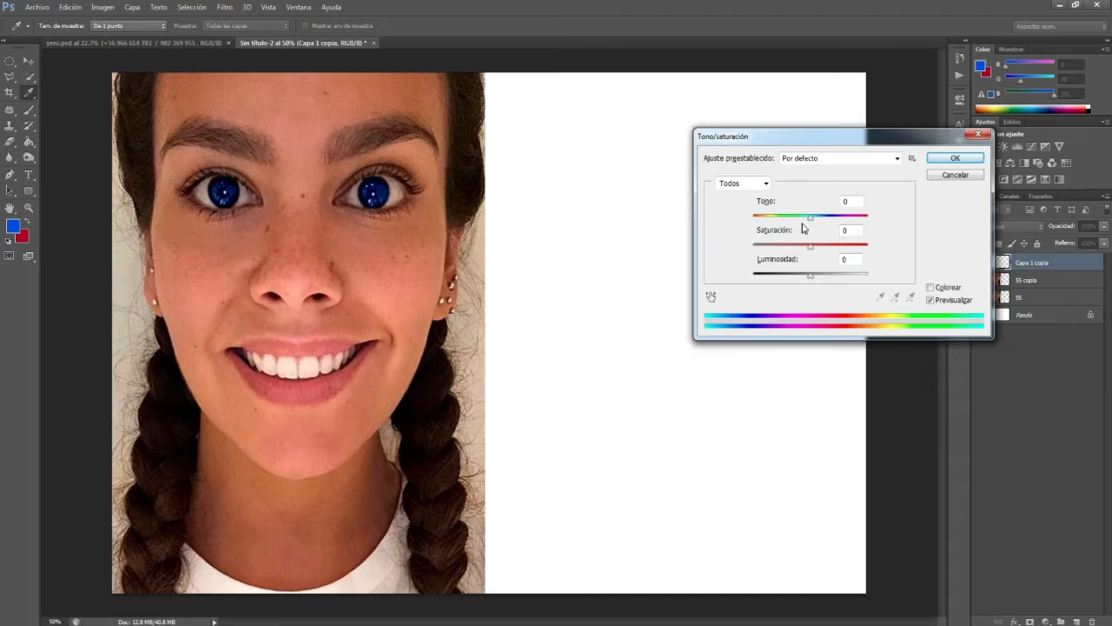
{"action": "left_click", "coordinate": [930, 288]}
{"action": "left_click_drag", "start_coordinate": [783, 250], "coordinate": [808, 217]}
{"action": "mouse_move", "coordinate": [809, 275]}
{"action": "left_mouse_down"}
{"action": "mouse_move", "coordinate": [820, 278]}
{"action": "mouse_move", "coordinate": [802, 281]}
{"action": "left_mouse_up"}
{"action": "mouse_move", "coordinate": [808, 217]}
{"action": "left_mouse_down"}
{"action": "mouse_move", "coordinate": [830, 220]}
{"action": "mouse_move", "coordinate": [737, 223]}
{"action": "mouse_move", "coordinate": [814, 219]}
{"action": "mouse_move", "coordinate": [806, 252]}
{"action": "mouse_move", "coordinate": [820, 251]}
{"action": "mouse_move", "coordinate": [819, 224]}
{"action": "left_mouse_up"}
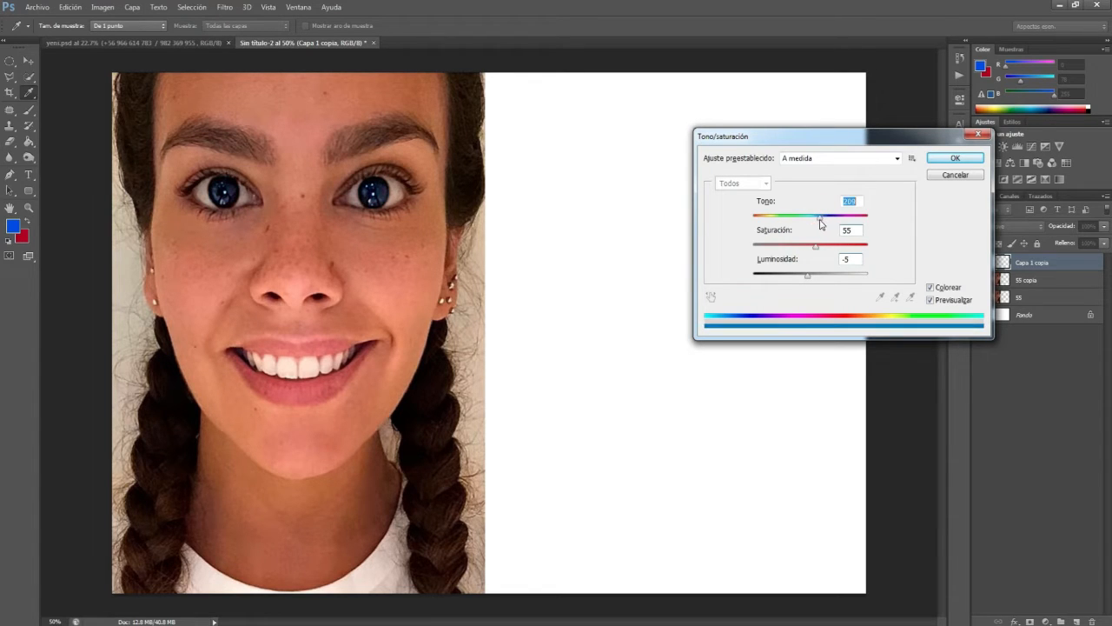
{"action": "mouse_move", "coordinate": [806, 276]}
{"action": "left_mouse_down"}
{"action": "mouse_move", "coordinate": [831, 276]}
{"action": "mouse_move", "coordinate": [817, 277]}
{"action": "left_mouse_up"}
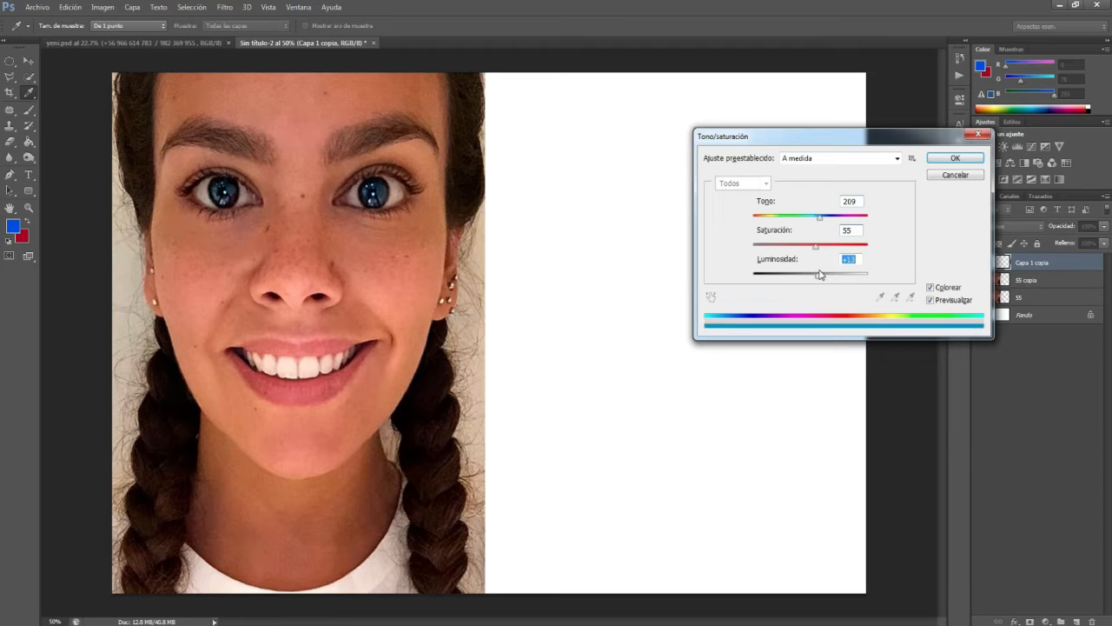
{"action": "left_click_drag", "start_coordinate": [821, 223], "coordinate": [831, 249]}
{"action": "left_click", "coordinate": [959, 158]}
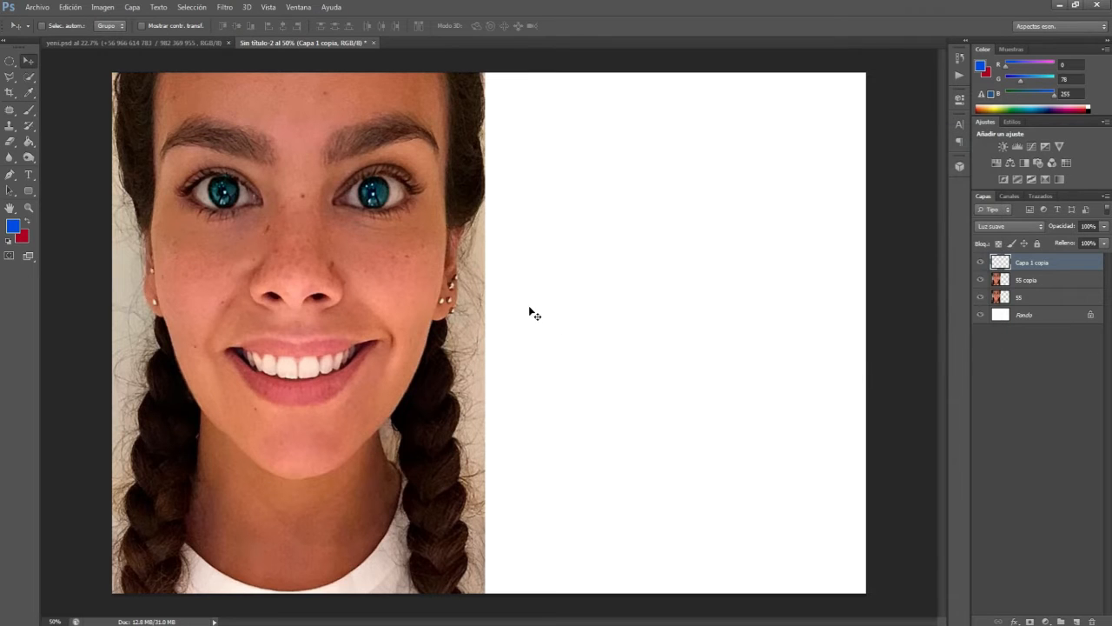
Step: Lower the opacity of the iris colour layer slightly and add a new layer for further retouching
{"action": "scroll", "coordinate": [426, 291], "scroll_direction": "down", "scroll_amount": 6}
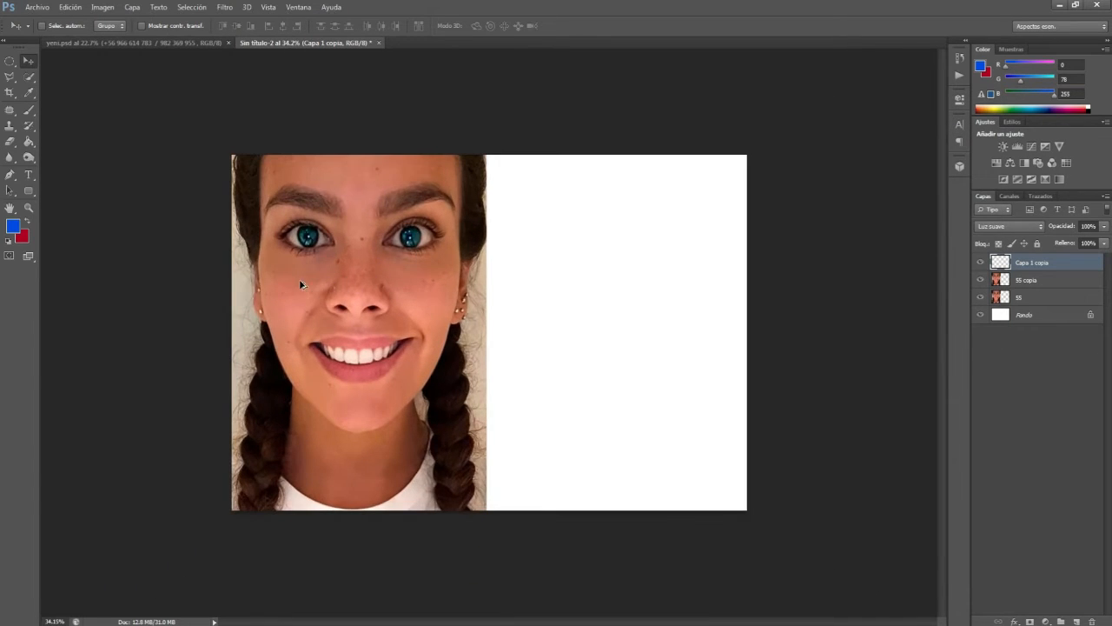
{"action": "scroll", "coordinate": [306, 282], "scroll_direction": "up", "scroll_amount": 3}
{"action": "left_click", "coordinate": [1103, 226]}
{"action": "left_click_drag", "start_coordinate": [1104, 238], "coordinate": [1090, 243]}
{"action": "left_click", "coordinate": [1062, 622]}
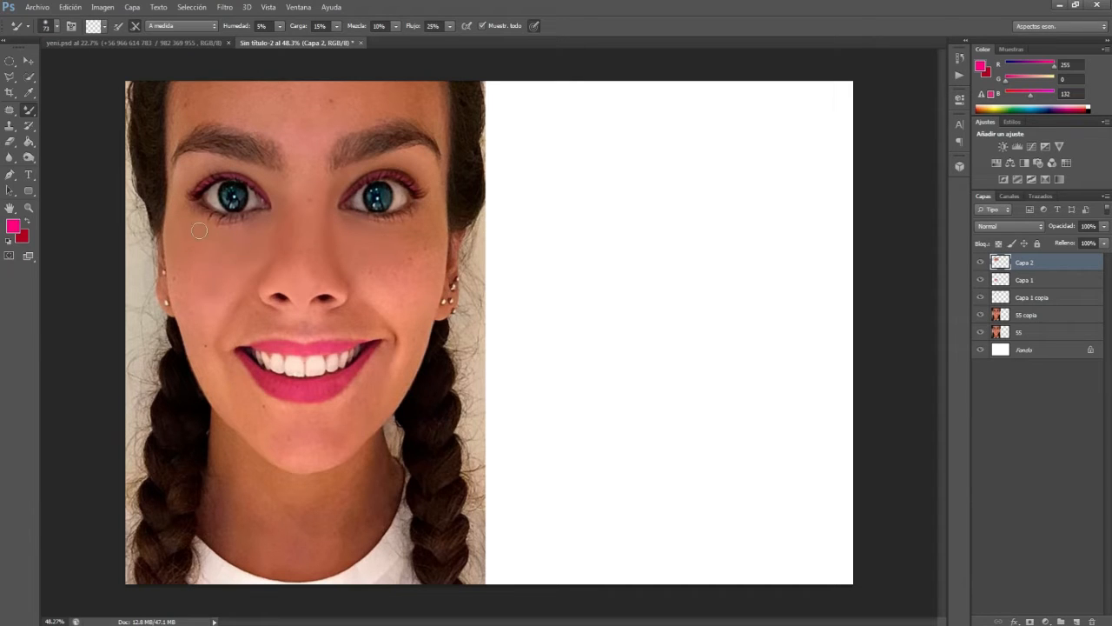
Step: Enlarge the Mixer Brush to size 100 and smooth the skin on both cheeks and along the jaw
{"action": "right_click", "coordinate": [206, 323]}
{"action": "left_click", "coordinate": [274, 351]}
{"action": "left_click", "coordinate": [192, 302]}
{"action": "left_click_drag", "start_coordinate": [243, 315], "coordinate": [230, 337]}
{"action": "left_click_drag", "start_coordinate": [404, 298], "coordinate": [390, 245]}
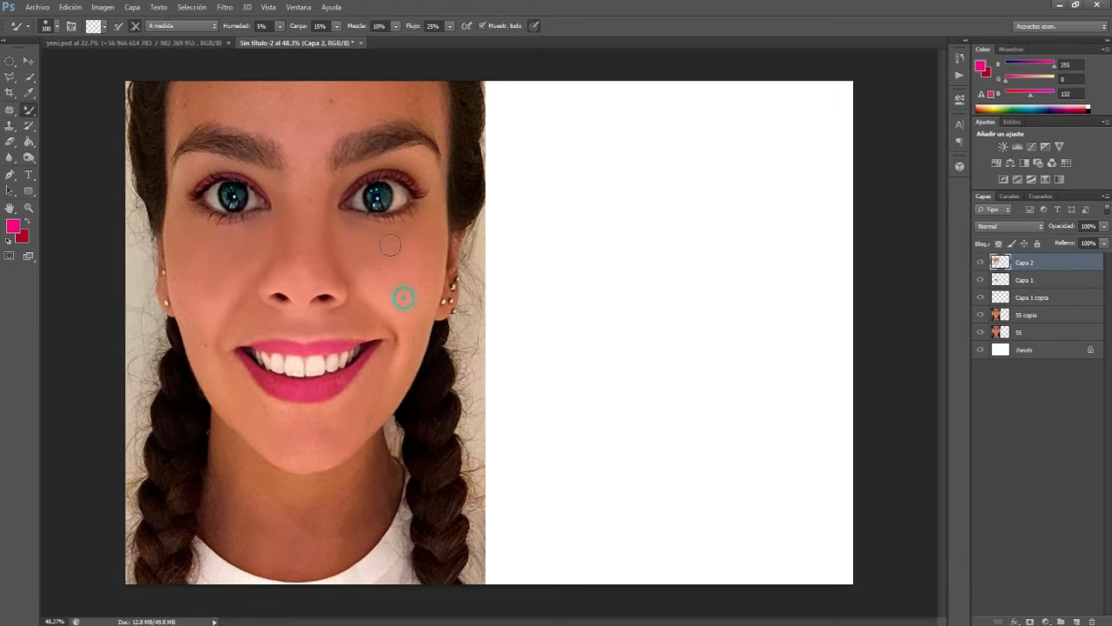
{"action": "left_click_drag", "start_coordinate": [365, 424], "coordinate": [402, 367]}
{"action": "left_click_drag", "start_coordinate": [368, 430], "coordinate": [417, 341]}
Step: Smooth the skin across the forehead, between the eyebrows and along both temples with the Mixer Brush
{"action": "mouse_move", "coordinate": [293, 132]}
{"action": "left_mouse_down"}
{"action": "mouse_move", "coordinate": [260, 119]}
{"action": "mouse_move", "coordinate": [266, 109]}
{"action": "mouse_move", "coordinate": [217, 100]}
{"action": "mouse_move", "coordinate": [233, 89]}
{"action": "left_mouse_up"}
{"action": "left_click_drag", "start_coordinate": [302, 109], "coordinate": [236, 74]}
{"action": "mouse_move", "coordinate": [296, 127]}
{"action": "left_mouse_down"}
{"action": "mouse_move", "coordinate": [270, 100]}
{"action": "mouse_move", "coordinate": [260, 71]}
{"action": "left_mouse_up"}
{"action": "left_click_drag", "start_coordinate": [167, 212], "coordinate": [169, 161]}
{"action": "mouse_move", "coordinate": [215, 98]}
{"action": "left_mouse_down"}
{"action": "mouse_move", "coordinate": [178, 125]}
{"action": "mouse_move", "coordinate": [216, 96]}
{"action": "mouse_move", "coordinate": [228, 103]}
{"action": "mouse_move", "coordinate": [184, 94]}
{"action": "mouse_move", "coordinate": [198, 95]}
{"action": "mouse_move", "coordinate": [173, 132]}
{"action": "mouse_move", "coordinate": [173, 103]}
{"action": "mouse_move", "coordinate": [172, 140]}
{"action": "mouse_move", "coordinate": [180, 75]}
{"action": "mouse_move", "coordinate": [239, 96]}
{"action": "mouse_move", "coordinate": [182, 119]}
{"action": "mouse_move", "coordinate": [172, 155]}
{"action": "left_mouse_up"}
{"action": "mouse_move", "coordinate": [288, 146]}
{"action": "left_mouse_down"}
{"action": "mouse_move", "coordinate": [252, 93]}
{"action": "mouse_move", "coordinate": [304, 93]}
{"action": "mouse_move", "coordinate": [312, 146]}
{"action": "mouse_move", "coordinate": [342, 79]}
{"action": "left_mouse_up"}
{"action": "mouse_move", "coordinate": [310, 137]}
{"action": "left_mouse_down"}
{"action": "mouse_move", "coordinate": [371, 105]}
{"action": "mouse_move", "coordinate": [346, 111]}
{"action": "mouse_move", "coordinate": [379, 91]}
{"action": "mouse_move", "coordinate": [328, 107]}
{"action": "mouse_move", "coordinate": [386, 69]}
{"action": "left_mouse_up"}
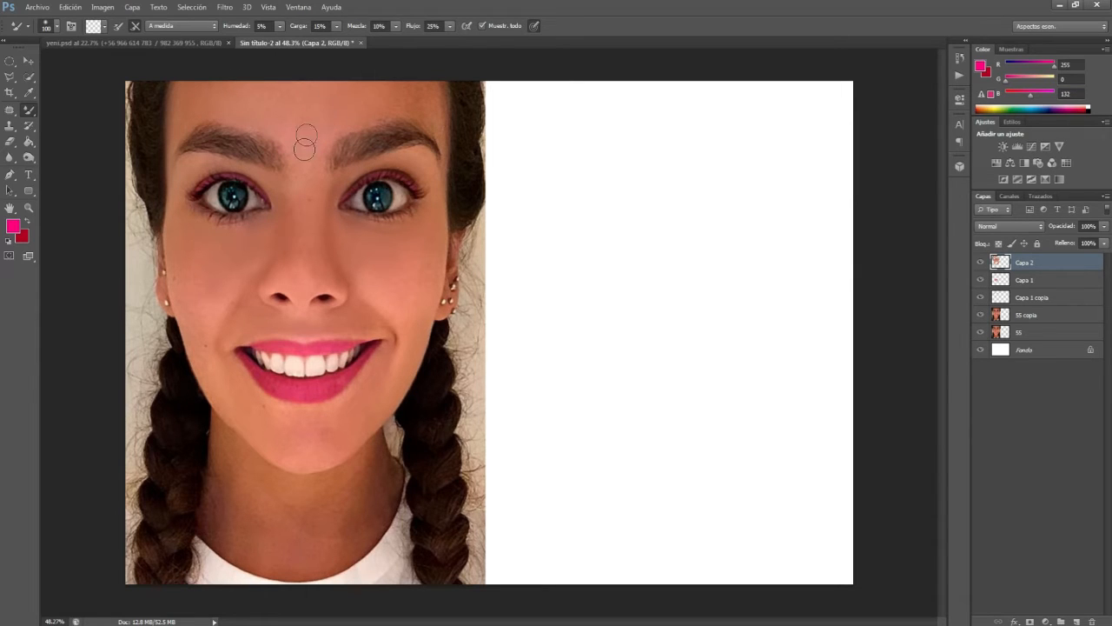
{"action": "left_click_drag", "start_coordinate": [346, 107], "coordinate": [419, 104]}
{"action": "mouse_move", "coordinate": [444, 164]}
{"action": "left_mouse_down"}
{"action": "mouse_move", "coordinate": [447, 210]}
{"action": "mouse_move", "coordinate": [433, 235]}
{"action": "left_mouse_up"}
{"action": "mouse_move", "coordinate": [445, 192]}
{"action": "left_mouse_down"}
{"action": "mouse_move", "coordinate": [439, 222]}
{"action": "mouse_move", "coordinate": [450, 120]}
{"action": "mouse_move", "coordinate": [434, 177]}
{"action": "mouse_move", "coordinate": [437, 225]}
{"action": "mouse_move", "coordinate": [444, 104]}
{"action": "mouse_move", "coordinate": [443, 126]}
{"action": "mouse_move", "coordinate": [416, 103]}
{"action": "left_mouse_up"}
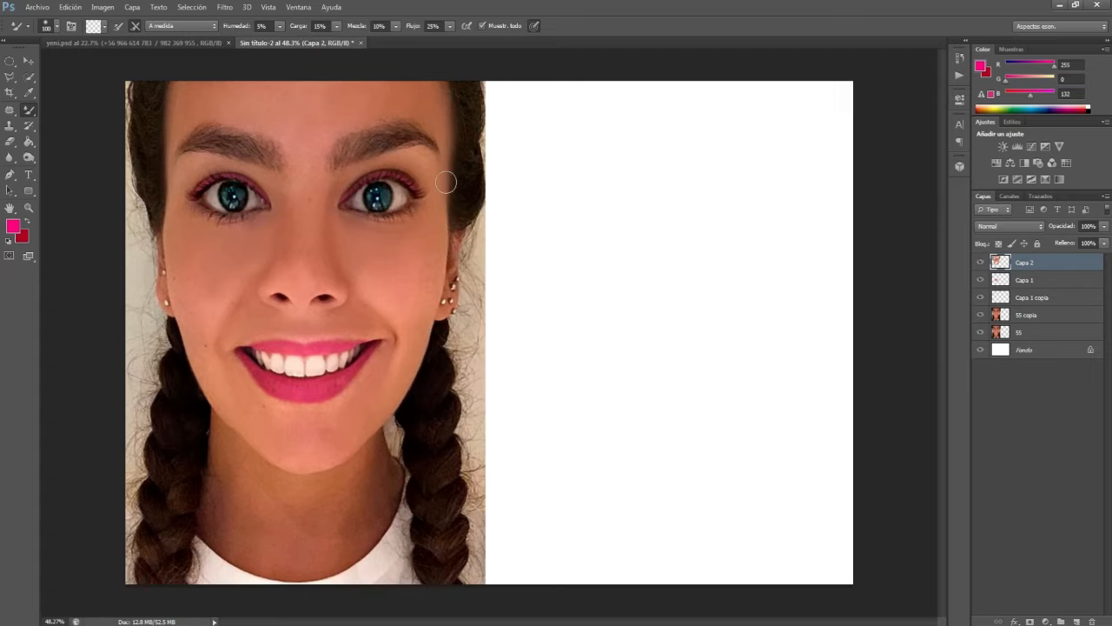
Step: Adjust the Mixer Brush size for fine work and smooth the skin around the eyelids and under the eyes
{"action": "right_click", "coordinate": [355, 202]}
{"action": "left_click", "coordinate": [373, 219]}
{"action": "left_click", "coordinate": [345, 189]}
{"action": "mouse_move", "coordinate": [237, 167]}
{"action": "left_mouse_down"}
{"action": "mouse_move", "coordinate": [216, 169]}
{"action": "mouse_move", "coordinate": [180, 208]}
{"action": "left_mouse_up"}
{"action": "left_click_drag", "start_coordinate": [186, 205], "coordinate": [215, 219]}
{"action": "left_click_drag", "start_coordinate": [220, 224], "coordinate": [248, 221]}
{"action": "left_click_drag", "start_coordinate": [205, 157], "coordinate": [188, 164]}
Step: Set the Mixer Brush size to 133 and smooth the skin of the neck
{"action": "right_click", "coordinate": [222, 331]}
{"action": "left_click_drag", "start_coordinate": [258, 349], "coordinate": [311, 348]}
{"action": "left_click", "coordinate": [201, 313]}
{"action": "mouse_move", "coordinate": [235, 437]}
{"action": "left_mouse_down"}
{"action": "mouse_move", "coordinate": [212, 530]}
{"action": "mouse_move", "coordinate": [253, 542]}
{"action": "mouse_move", "coordinate": [236, 521]}
{"action": "mouse_move", "coordinate": [223, 534]}
{"action": "mouse_move", "coordinate": [265, 558]}
{"action": "mouse_move", "coordinate": [243, 500]}
{"action": "mouse_move", "coordinate": [311, 523]}
{"action": "mouse_move", "coordinate": [319, 512]}
{"action": "mouse_move", "coordinate": [324, 559]}
{"action": "mouse_move", "coordinate": [299, 566]}
{"action": "mouse_move", "coordinate": [346, 548]}
{"action": "mouse_move", "coordinate": [385, 489]}
{"action": "mouse_move", "coordinate": [342, 531]}
{"action": "mouse_move", "coordinate": [376, 445]}
{"action": "mouse_move", "coordinate": [321, 505]}
{"action": "mouse_move", "coordinate": [342, 493]}
{"action": "mouse_move", "coordinate": [300, 486]}
{"action": "mouse_move", "coordinate": [350, 463]}
{"action": "mouse_move", "coordinate": [303, 486]}
{"action": "mouse_move", "coordinate": [259, 467]}
{"action": "mouse_move", "coordinate": [310, 545]}
{"action": "mouse_move", "coordinate": [305, 517]}
{"action": "mouse_move", "coordinate": [234, 466]}
{"action": "mouse_move", "coordinate": [208, 426]}
{"action": "mouse_move", "coordinate": [202, 510]}
{"action": "left_mouse_up"}
{"action": "mouse_move", "coordinate": [380, 453]}
{"action": "left_mouse_down"}
{"action": "mouse_move", "coordinate": [393, 478]}
{"action": "mouse_move", "coordinate": [370, 526]}
{"action": "mouse_move", "coordinate": [389, 509]}
{"action": "mouse_move", "coordinate": [342, 559]}
{"action": "mouse_move", "coordinate": [369, 539]}
{"action": "mouse_move", "coordinate": [295, 565]}
{"action": "left_mouse_up"}
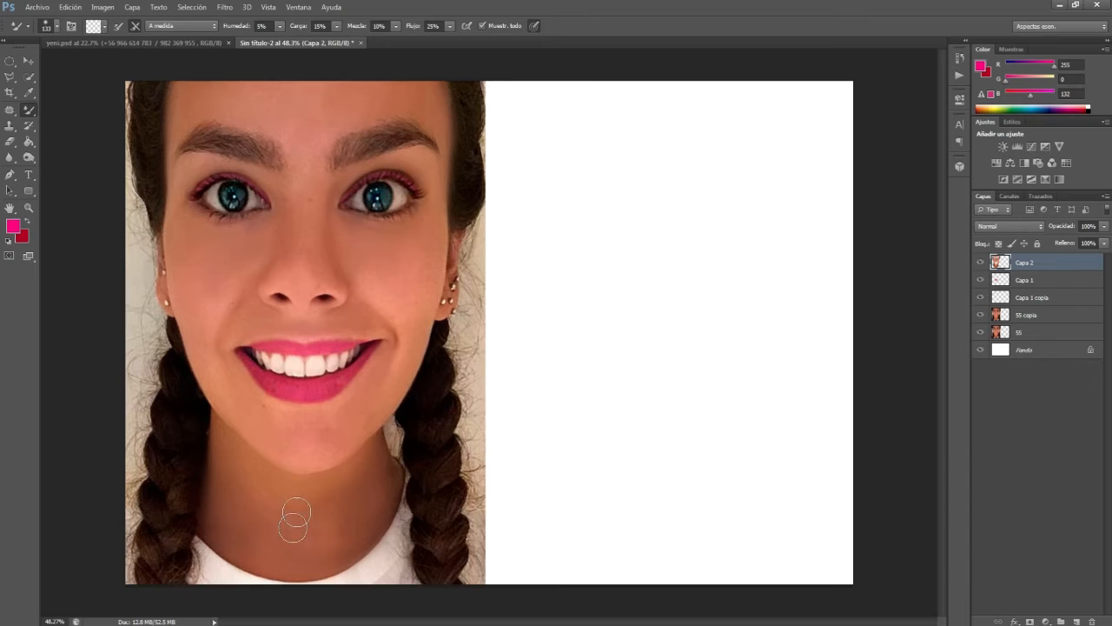
Step: Set the opacity of the skin-smoothing layer Capa 2 to 75%
{"action": "left_click", "coordinate": [1103, 226]}
{"action": "left_click", "coordinate": [1080, 245]}
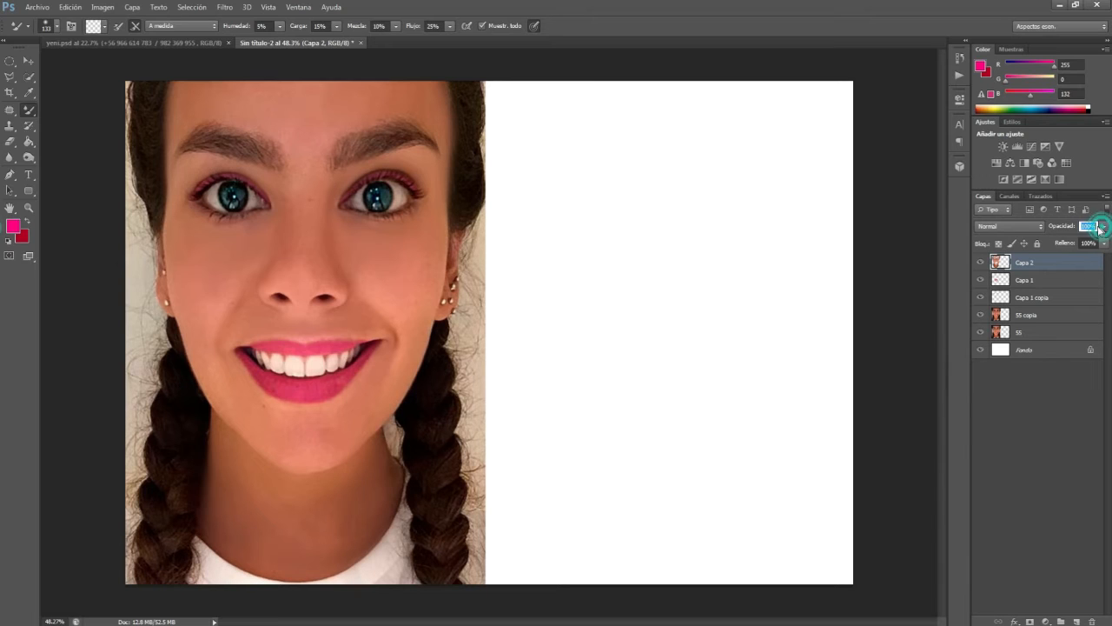
{"action": "double_click", "coordinate": [1087, 226]}
{"action": "key", "text": "Return"}
Step: Group the retouching layers with the 55 copia layer and compare the result with the original photo
{"action": "left_click", "coordinate": [27, 63]}
{"action": "left_click", "coordinate": [902, 321]}
{"action": "scroll", "coordinate": [330, 207], "scroll_direction": "down", "scroll_amount": 2}
{"action": "scroll", "coordinate": [326, 202], "scroll_direction": "up", "scroll_amount": 2}
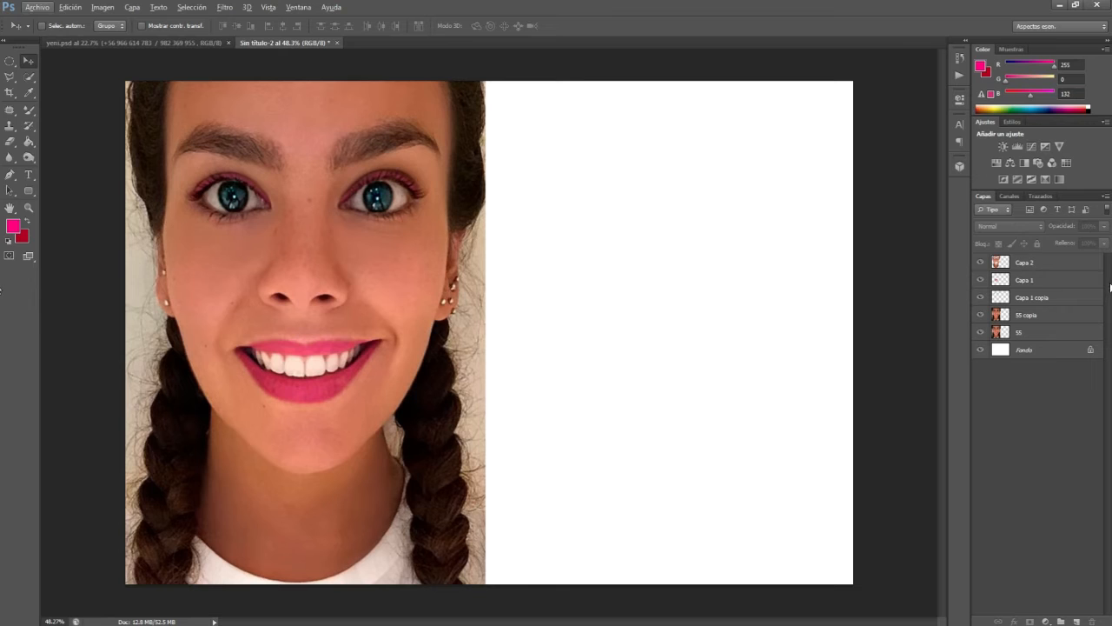
{"action": "left_click", "coordinate": [1030, 264]}
{"action": "left_click", "coordinate": [1047, 317], "text": "shift"}
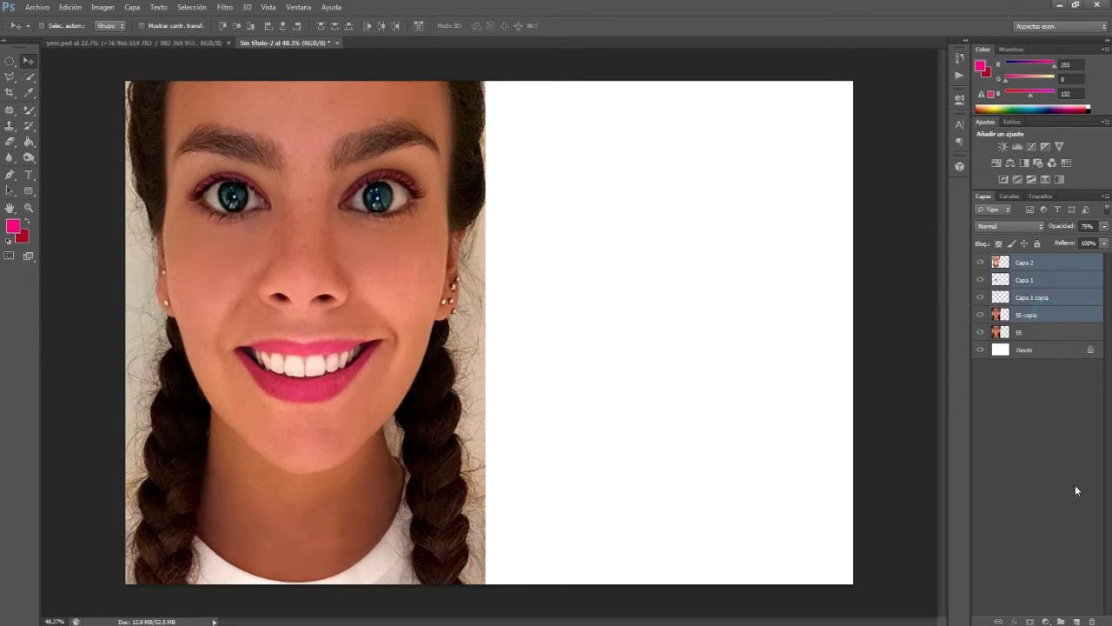
{"action": "key", "text": "ctrl+g"}
{"action": "left_click", "coordinate": [980, 261]}
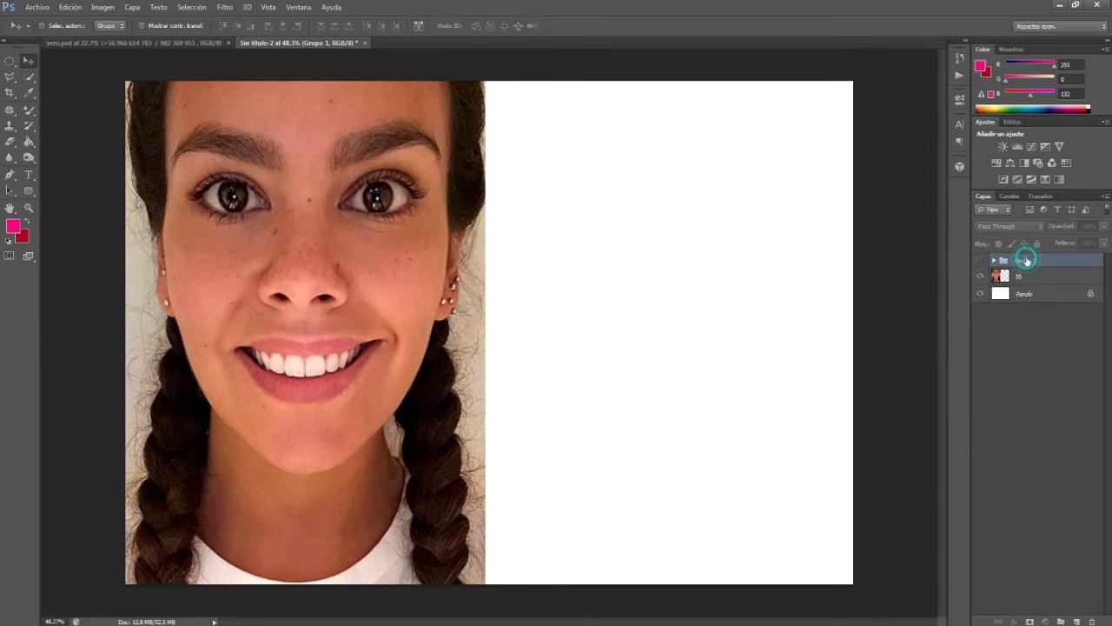
{"action": "left_click", "coordinate": [979, 260]}
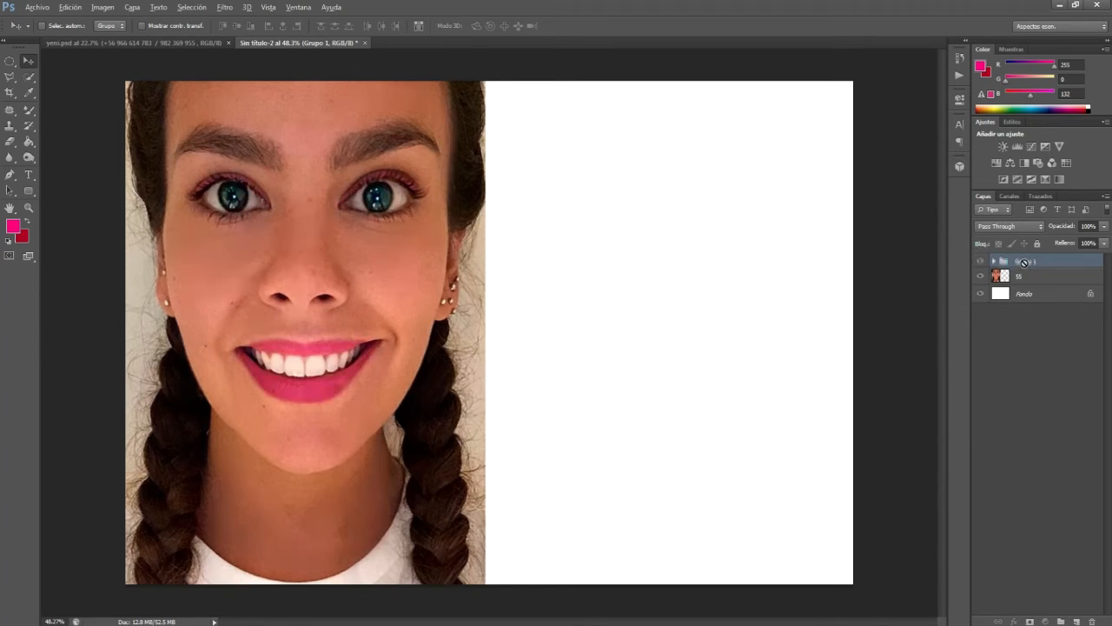
Step: Duplicate the retouch group as a hidden backup, merge the original group into one layer and compare it with the unretouched photo
{"action": "left_click_drag", "start_coordinate": [1028, 266], "coordinate": [1003, 276]}
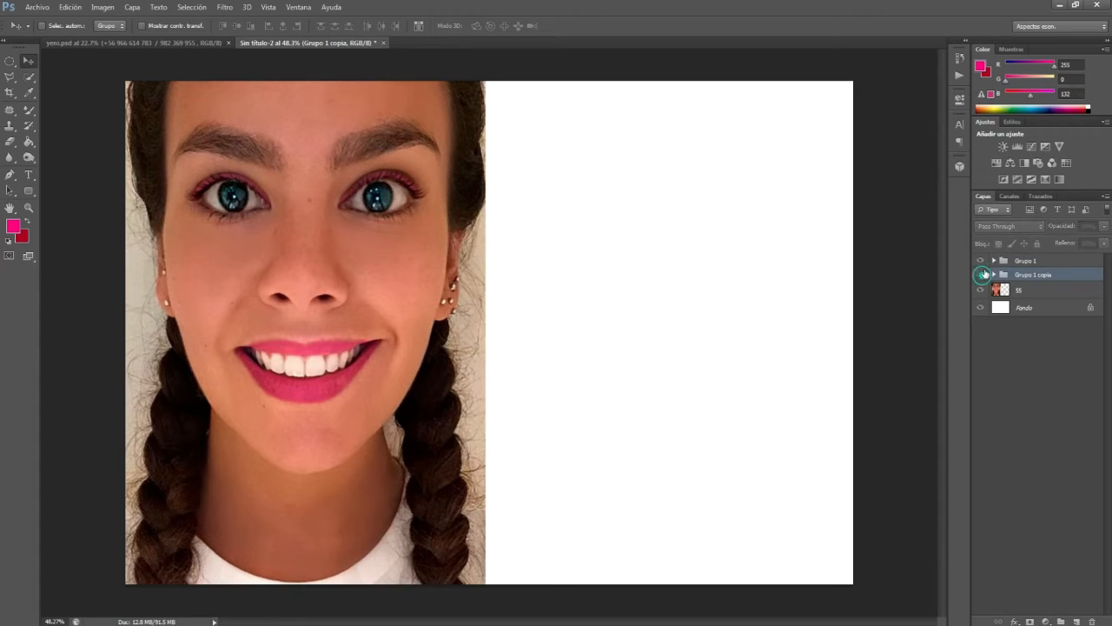
{"action": "left_click", "coordinate": [980, 275]}
{"action": "left_click", "coordinate": [1022, 261]}
{"action": "key", "text": "ctrl+e"}
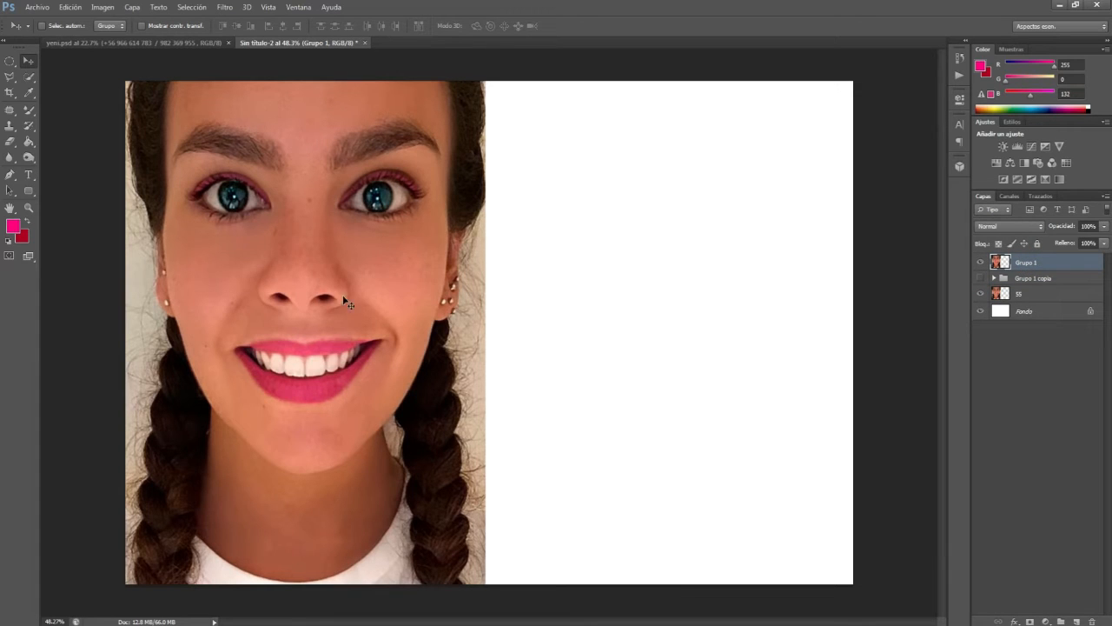
{"action": "left_click", "coordinate": [980, 261]}
{"action": "left_click", "coordinate": [980, 261]}
{"action": "left_click", "coordinate": [980, 262]}
{"action": "left_click", "coordinate": [980, 262]}
{"action": "left_click", "coordinate": [980, 261]}
{"action": "left_click", "coordinate": [980, 261]}
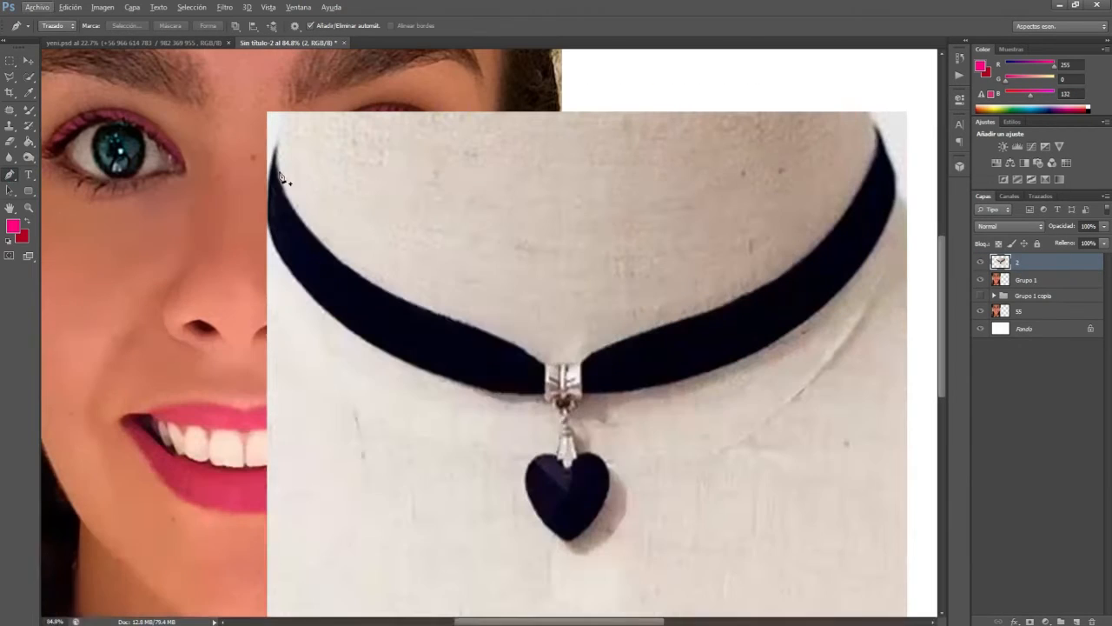
Step: Trace the choker's clasp and the strap half to its right with the Pen tool
{"action": "left_click_drag", "start_coordinate": [509, 345], "coordinate": [758, 428]}
{"action": "left_click", "coordinate": [509, 345], "text": "alt"}
{"action": "left_click", "coordinate": [543, 365]}
{"action": "left_click", "coordinate": [580, 365]}
{"action": "left_click", "coordinate": [601, 352]}
{"action": "left_click_drag", "start_coordinate": [754, 293], "coordinate": [817, 252]}
{"action": "key", "text": "ctrl+alt+z"}
{"action": "key", "text": "ctrl+alt+z"}
{"action": "left_click_drag", "start_coordinate": [685, 320], "coordinate": [712, 314]}
{"action": "left_click_drag", "start_coordinate": [879, 139], "coordinate": [899, 54]}
{"action": "left_click", "coordinate": [880, 175], "text": "alt"}
{"action": "left_click", "coordinate": [880, 168]}
{"action": "left_click", "coordinate": [895, 209]}
{"action": "left_click", "coordinate": [621, 427]}
{"action": "left_click_drag", "start_coordinate": [780, 301], "coordinate": [817, 345]}
{"action": "left_click", "coordinate": [583, 428]}
Step: Finish the path around the heart pendant and the other strap half, and cut the choker out of its background
{"action": "scroll", "coordinate": [608, 508], "scroll_direction": "down", "scroll_amount": 1}
{"action": "left_click_drag", "start_coordinate": [609, 496], "coordinate": [616, 532]}
{"action": "left_click_drag", "start_coordinate": [525, 499], "coordinate": [526, 484]}
{"action": "left_click", "coordinate": [556, 473]}
{"action": "left_click", "coordinate": [545, 413]}
{"action": "left_click_drag", "start_coordinate": [447, 397], "coordinate": [419, 386]}
{"action": "left_click_drag", "start_coordinate": [287, 285], "coordinate": [268, 235]}
{"action": "left_click", "coordinate": [274, 172]}
{"action": "key", "text": "ctrl+Return"}
{"action": "key", "text": "m"}
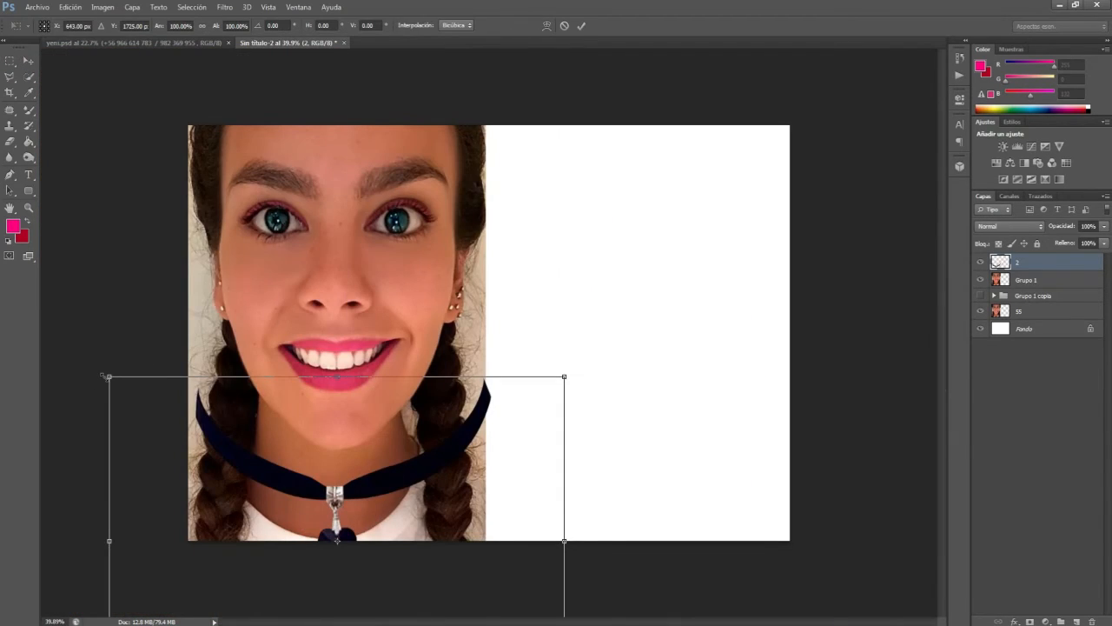
Step: Scale the cut-out choker down and fit it around the woman's neck
{"action": "left_click_drag", "start_coordinate": [106, 376], "coordinate": [323, 529]}
{"action": "left_click_drag", "start_coordinate": [377, 565], "coordinate": [259, 457]}
{"action": "key", "text": "Return"}
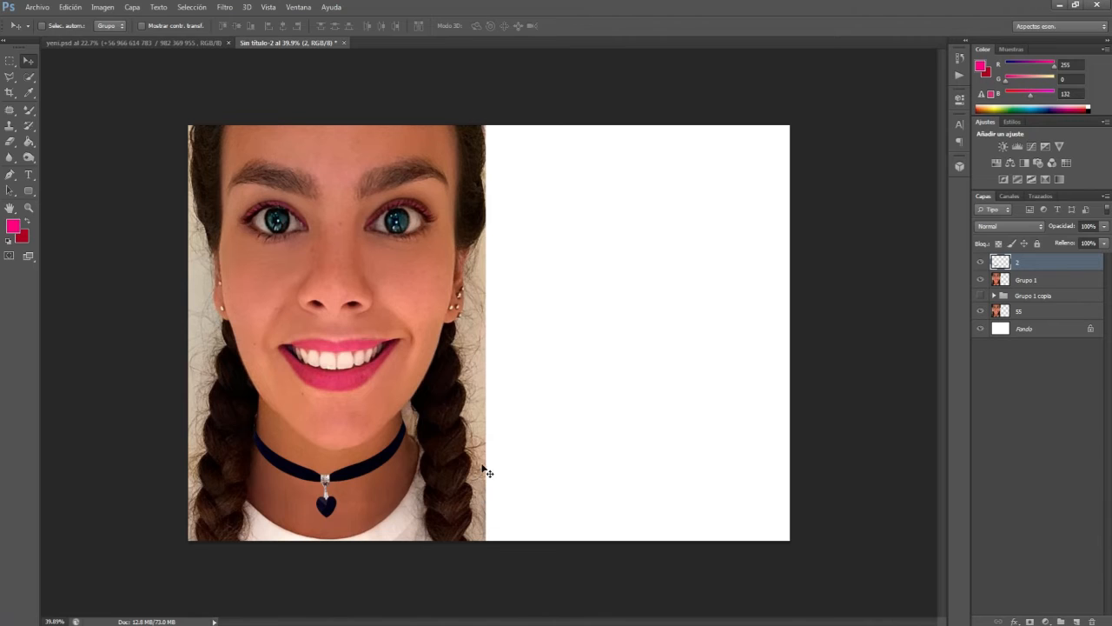
{"action": "key", "text": "ctrl+t"}
{"action": "left_click_drag", "start_coordinate": [519, 386], "coordinate": [520, 391]}
{"action": "key", "text": "Return"}
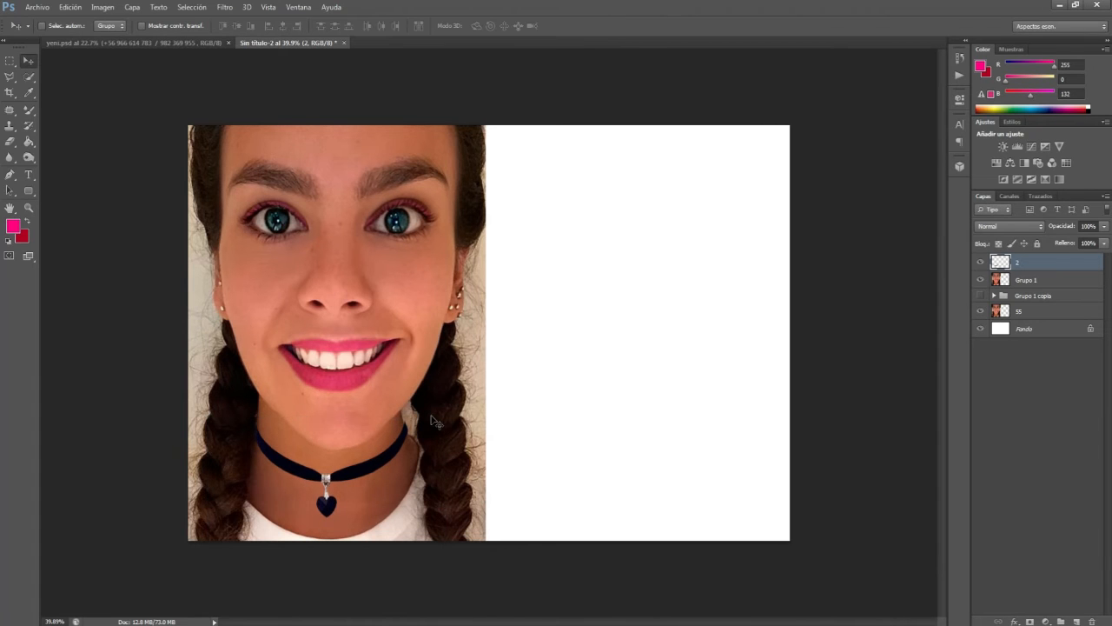
{"action": "scroll", "coordinate": [431, 416], "scroll_direction": "up", "scroll_amount": 2}
{"action": "scroll", "coordinate": [304, 455], "scroll_direction": "up", "scroll_amount": 1}
{"action": "left_click", "coordinate": [9, 157]}
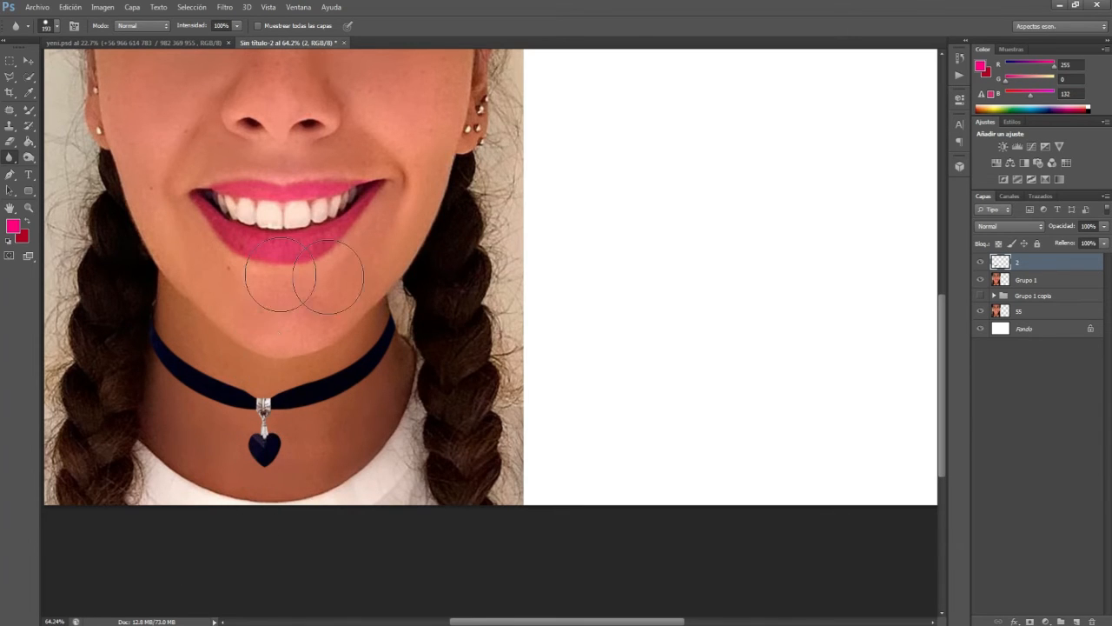
{"action": "key", "text": "ctrl+0"}
Step: Duplicate the choker layer beneath the original and darken the copy with Levels to form a shadow
{"action": "key", "text": "v"}
{"action": "left_click_drag", "start_coordinate": [1040, 265], "coordinate": [1026, 278], "text": "alt"}
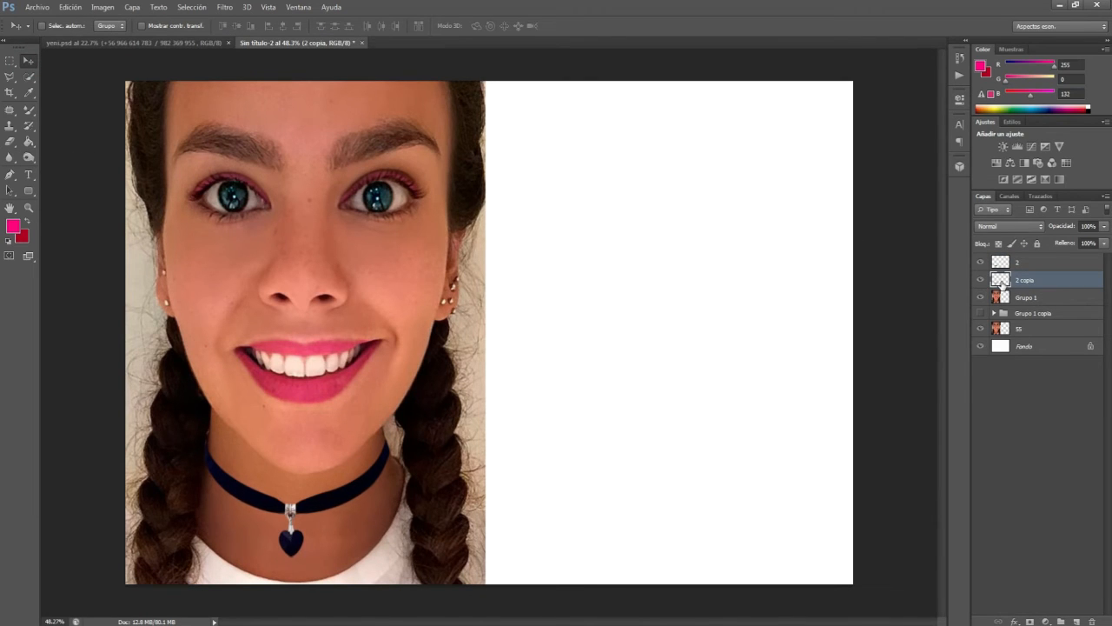
{"action": "key", "text": "ctrl+l"}
{"action": "left_click_drag", "start_coordinate": [731, 326], "coordinate": [582, 327]}
{"action": "left_click", "coordinate": [758, 165]}
Step: Set the opacity of the choker shadow layer 2 copia to 46%
{"action": "left_click", "coordinate": [1103, 226]}
{"action": "left_click_drag", "start_coordinate": [1100, 243], "coordinate": [1069, 246]}
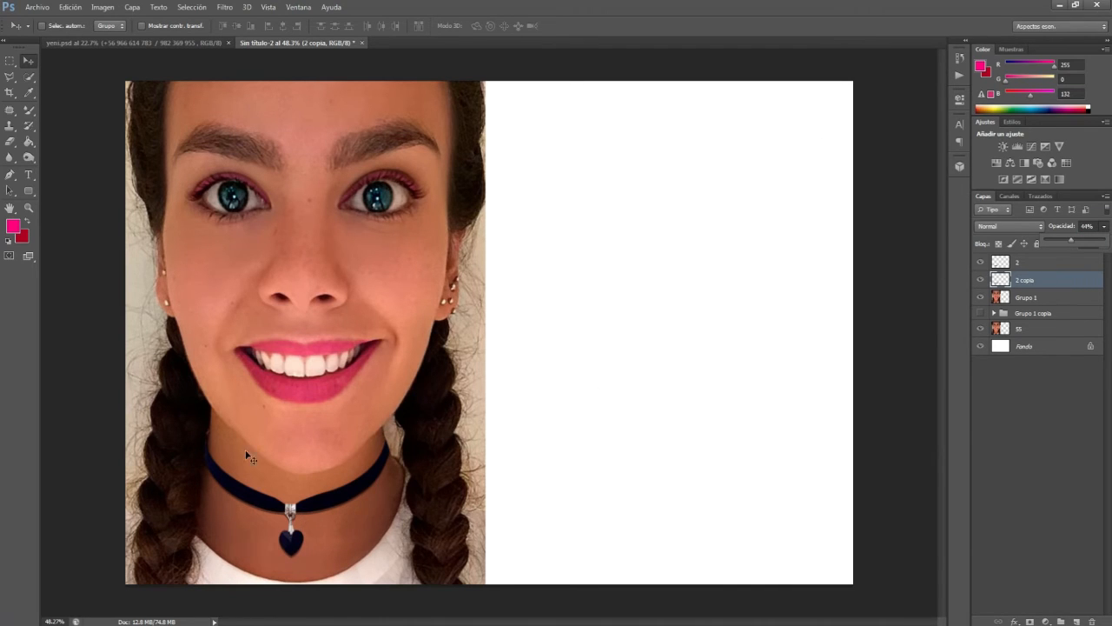
{"action": "left_click", "coordinate": [1059, 287]}
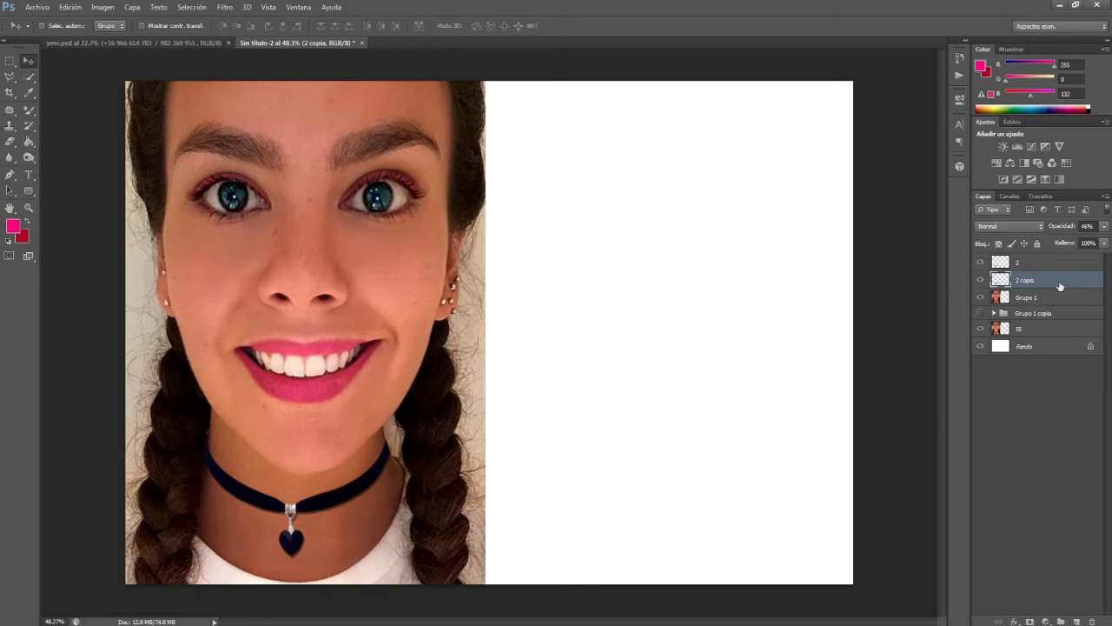
Step: Soften the choker shadow layer 2 copia with a slight Gaussian Blur
{"action": "scroll", "coordinate": [639, 294], "scroll_direction": "down", "scroll_amount": 2}
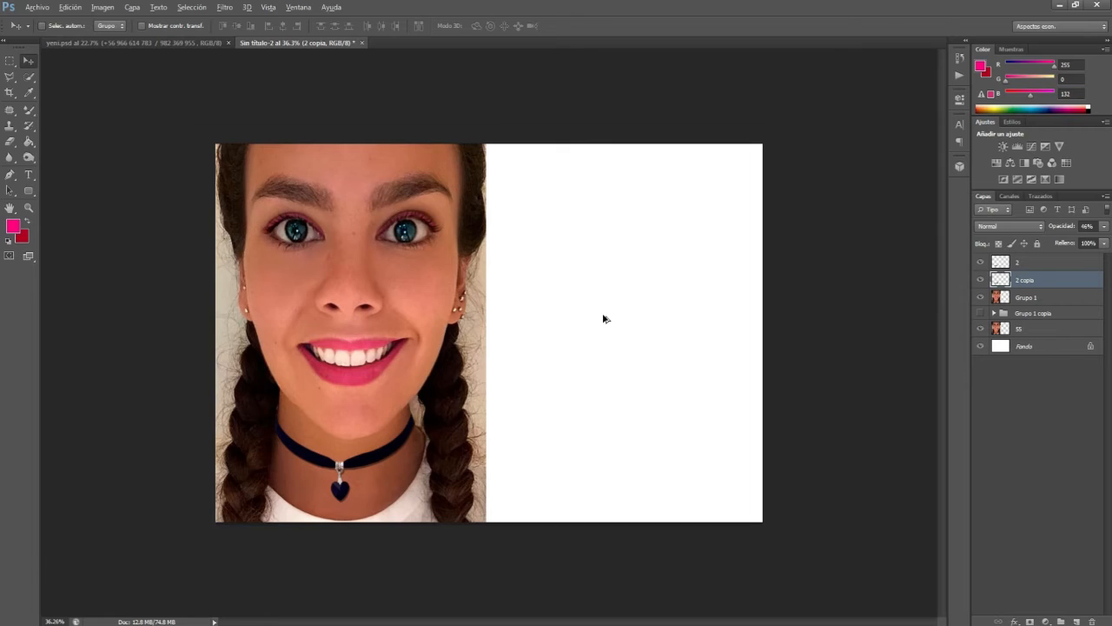
{"action": "scroll", "coordinate": [516, 313], "scroll_direction": "down", "scroll_amount": 1}
{"action": "scroll", "coordinate": [504, 313], "scroll_direction": "up", "scroll_amount": 2}
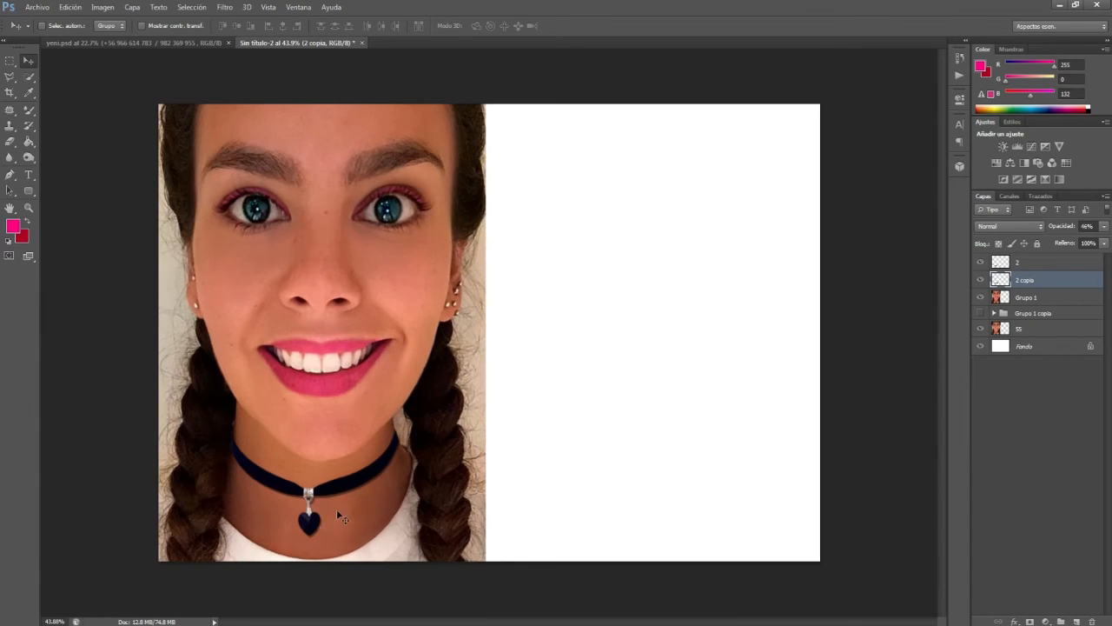
{"action": "left_click", "coordinate": [224, 7]}
{"action": "mouse_move", "coordinate": [252, 129]}
{"action": "left_click", "coordinate": [452, 251]}
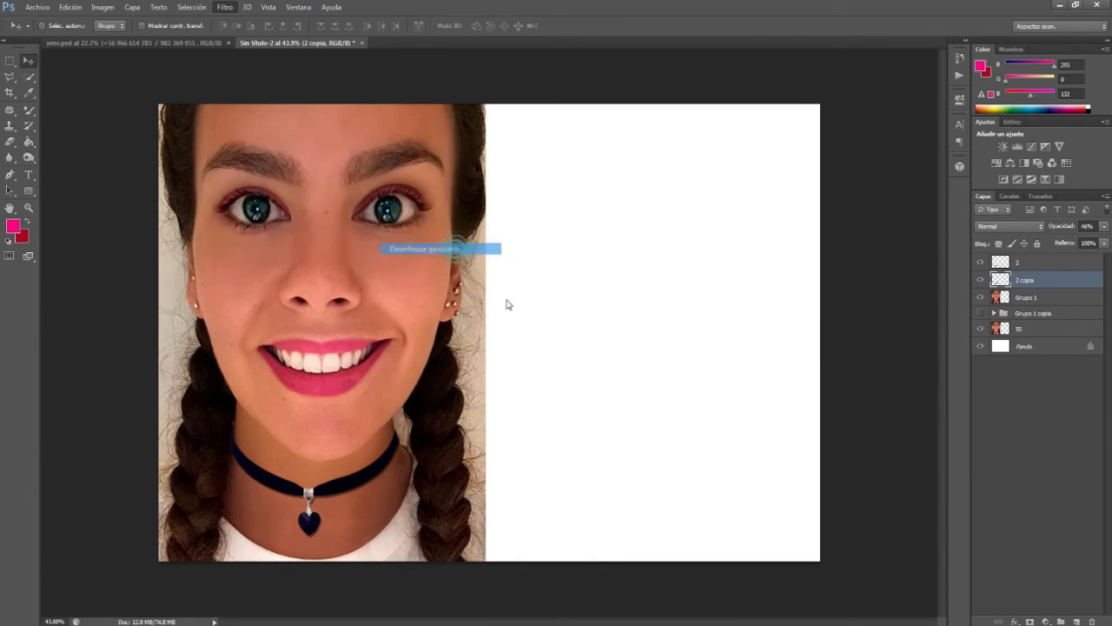
{"action": "left_click_drag", "start_coordinate": [729, 321], "coordinate": [701, 327]}
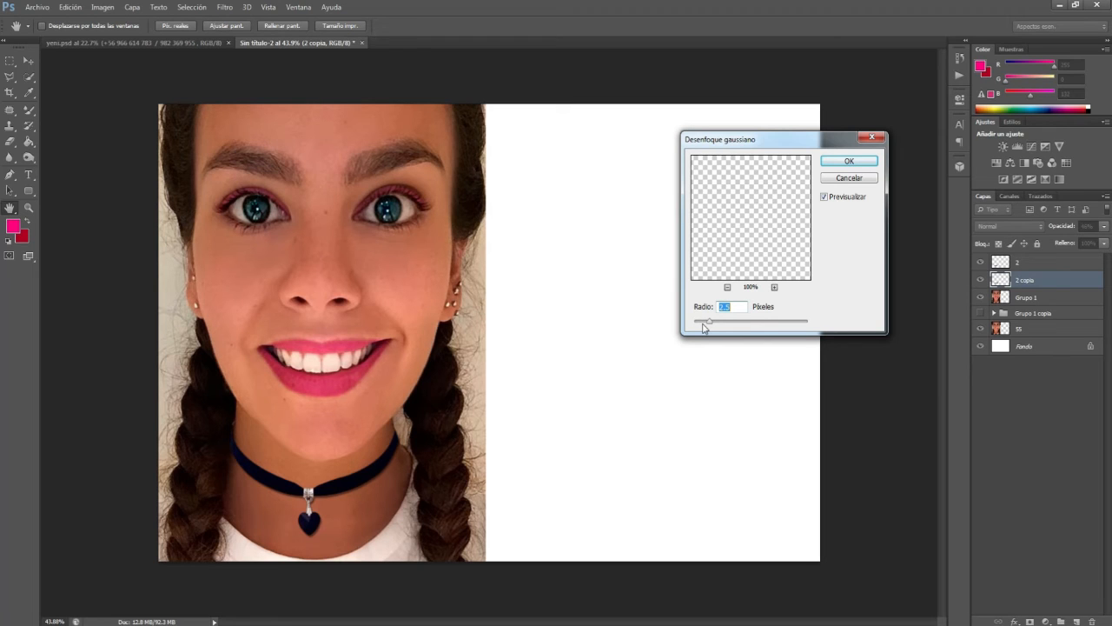
{"action": "key", "text": "Return"}
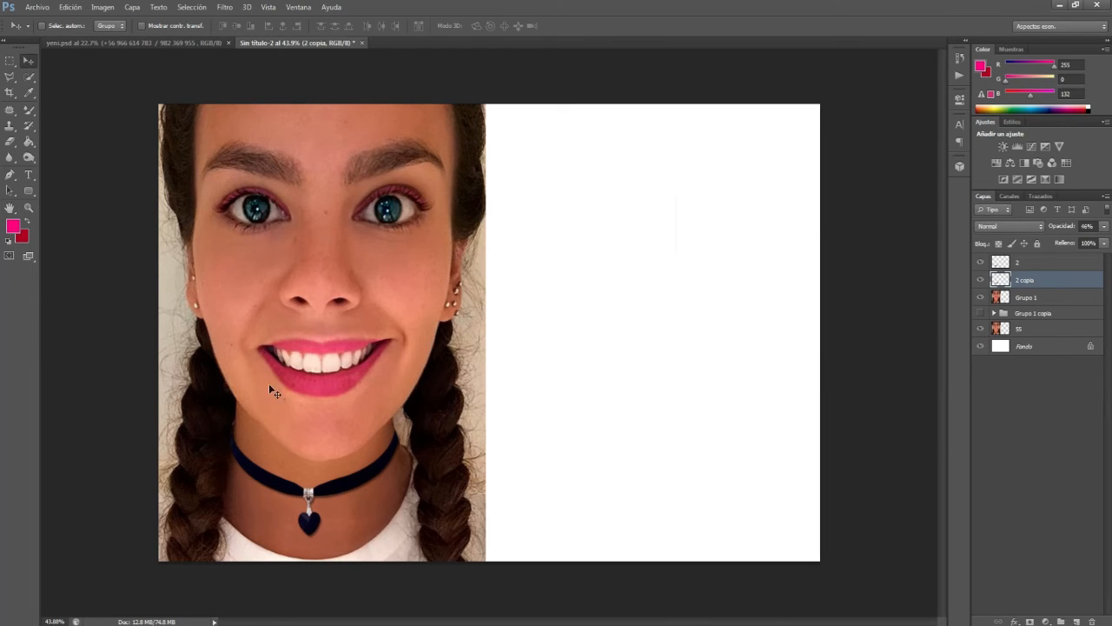
Step: Merge layers 2, 2 copia and Grupo 1, and move the retouched portrait onto the blank half beside the original
{"action": "scroll", "coordinate": [465, 367], "scroll_direction": "down", "scroll_amount": 1}
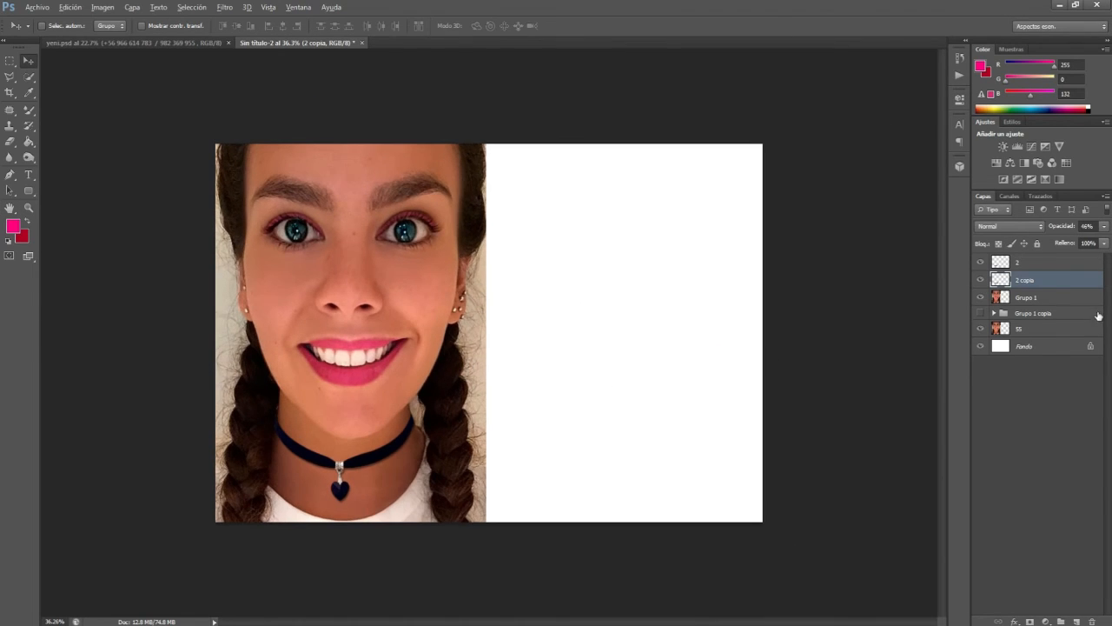
{"action": "left_click", "coordinate": [1018, 328]}
{"action": "left_click", "coordinate": [1031, 298]}
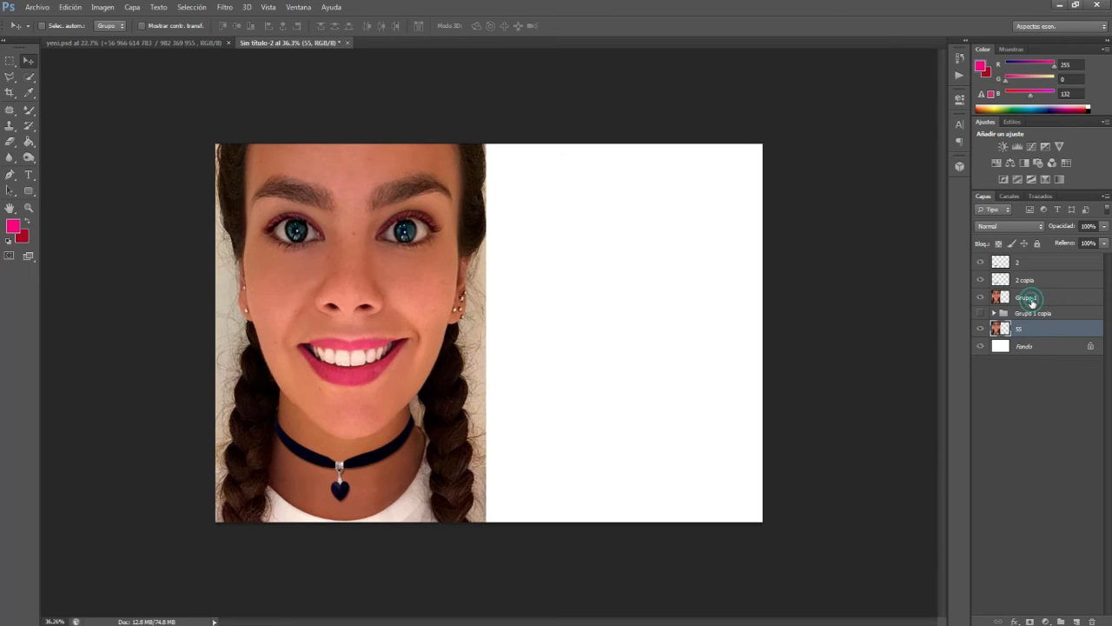
{"action": "left_click", "coordinate": [1026, 261], "text": "shift"}
{"action": "key", "text": "ctrl+e"}
{"action": "left_click_drag", "start_coordinate": [311, 370], "coordinate": [589, 375]}
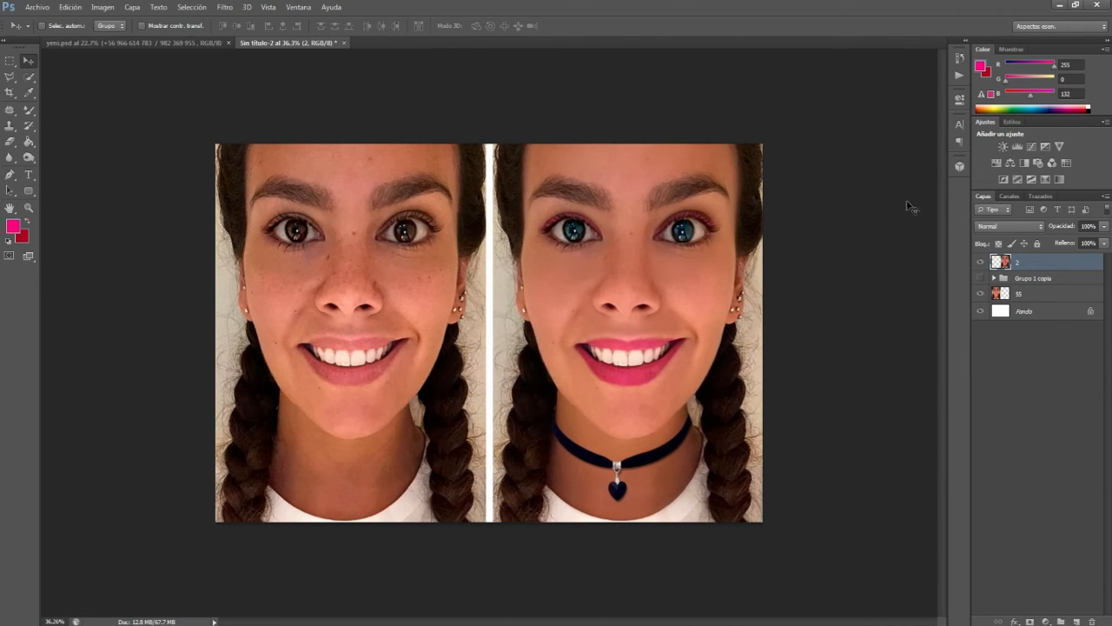
Step: Adjust the retouched portrait with Brightness/Contrast, using brightness 10 and contrast 17
{"action": "left_click", "coordinate": [103, 7]}
{"action": "mouse_move", "coordinate": [111, 39]}
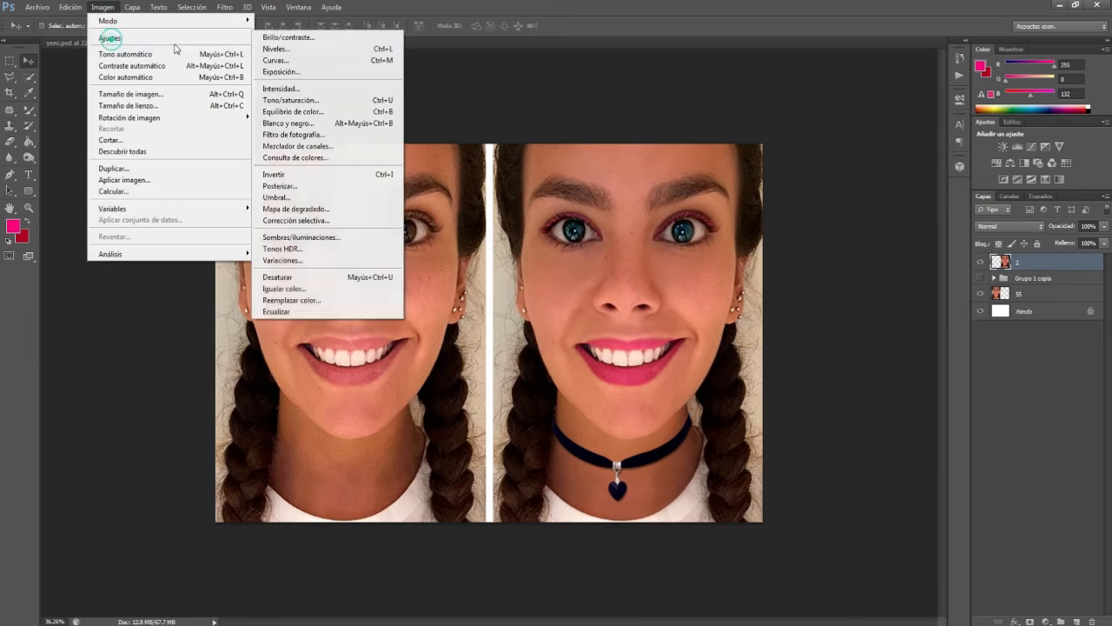
{"action": "left_click", "coordinate": [296, 35]}
{"action": "left_click_drag", "start_coordinate": [660, 168], "coordinate": [801, 149]}
{"action": "left_click_drag", "start_coordinate": [826, 208], "coordinate": [826, 186]}
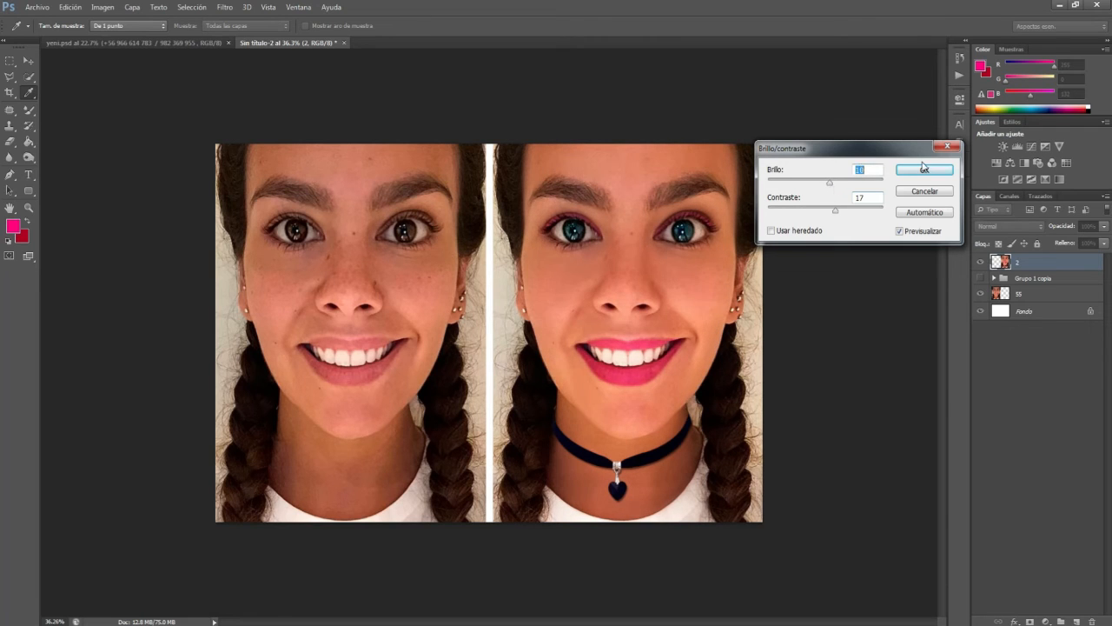
{"action": "key", "text": "Return"}
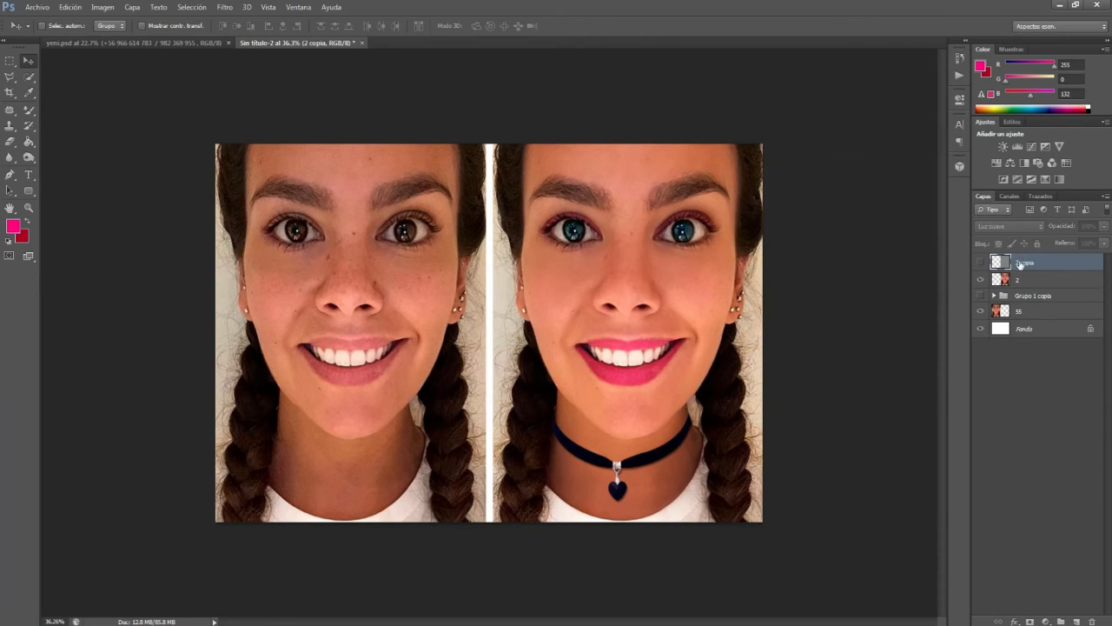
Step: Sharpen the retouched portrait with Unsharp Mask at amount 50%, radius 4.5 pixels and threshold 0
{"action": "left_click", "coordinate": [224, 7]}
{"action": "mouse_move", "coordinate": [257, 154]}
{"action": "left_click", "coordinate": [417, 186]}
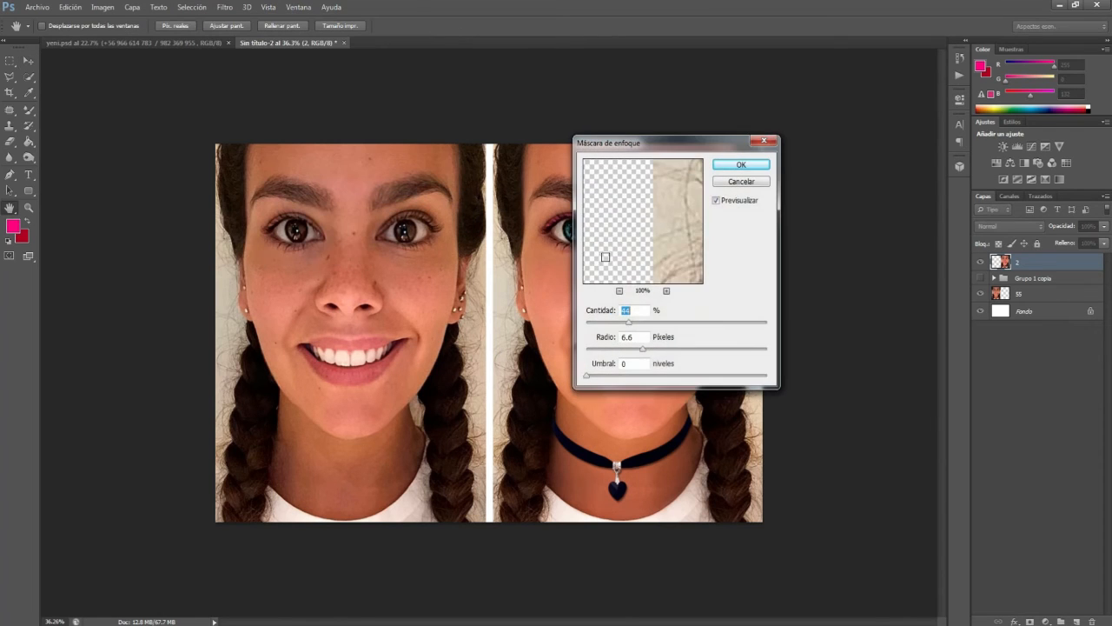
{"action": "left_click_drag", "start_coordinate": [645, 144], "coordinate": [834, 135]}
{"action": "left_click_drag", "start_coordinate": [816, 318], "coordinate": [895, 313]}
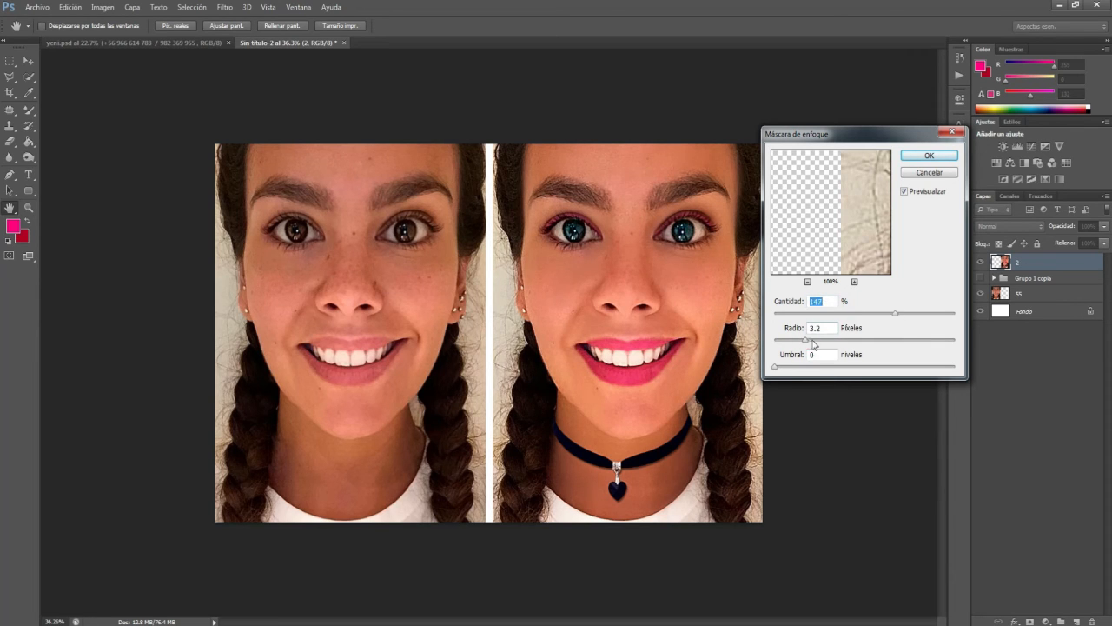
{"action": "left_click_drag", "start_coordinate": [813, 342], "coordinate": [864, 339]}
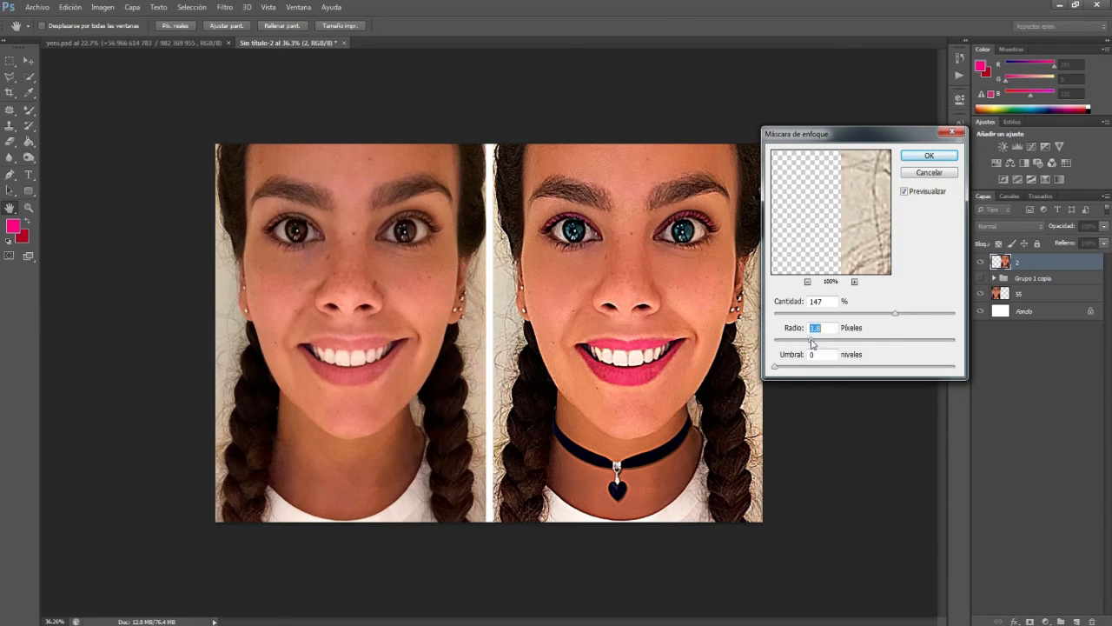
{"action": "left_click_drag", "start_coordinate": [895, 314], "coordinate": [820, 343]}
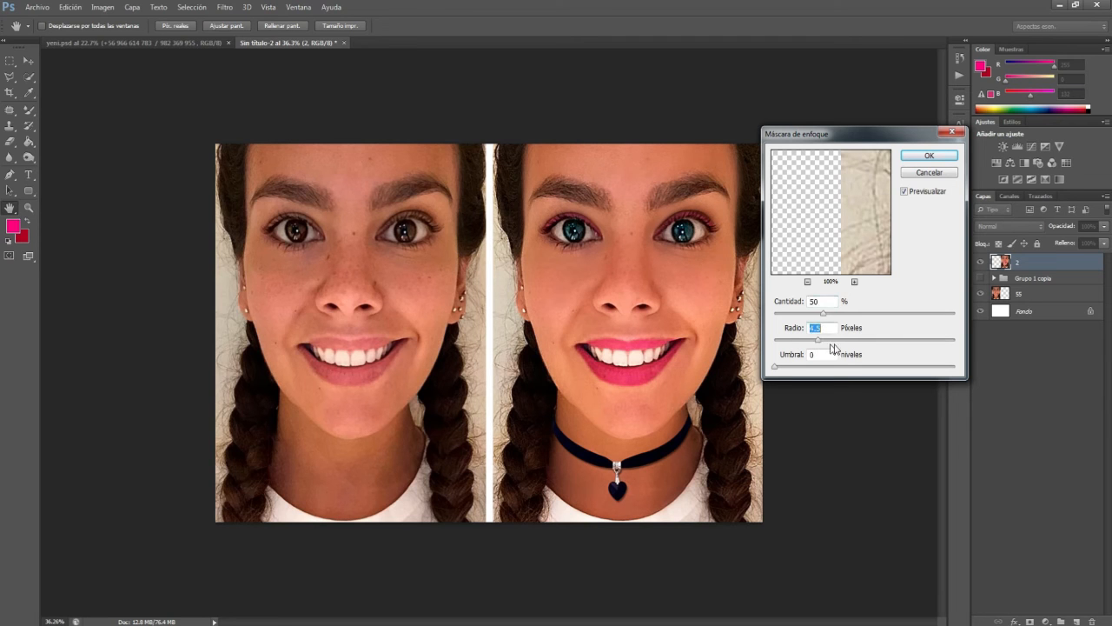
{"action": "left_click", "coordinate": [913, 159]}
{"action": "scroll", "coordinate": [699, 239], "scroll_direction": "up", "scroll_amount": 6}
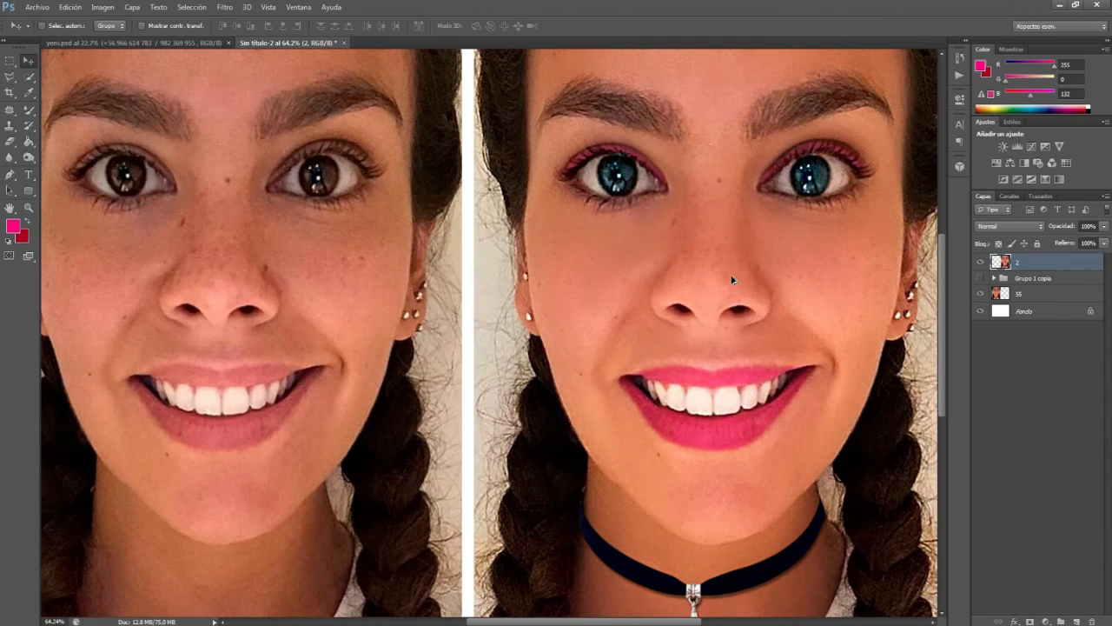
Step: Add the text "Antes" on the original portrait's neck and colour it white
{"action": "scroll", "coordinate": [733, 280], "scroll_direction": "down", "scroll_amount": 6}
{"action": "left_click", "coordinate": [29, 174]}
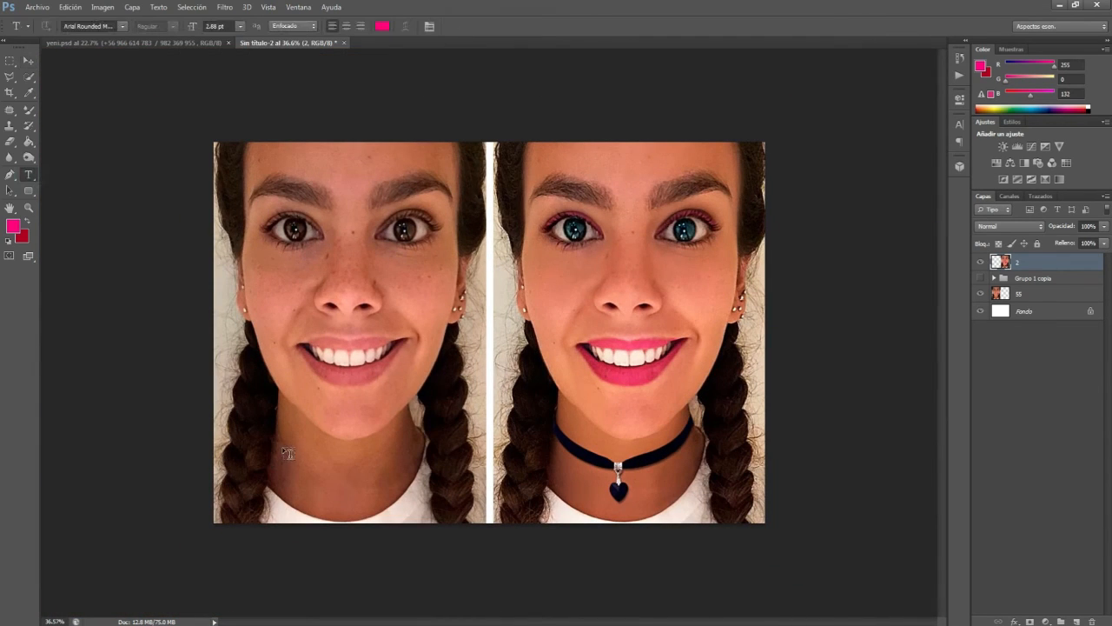
{"action": "left_click", "coordinate": [285, 449]}
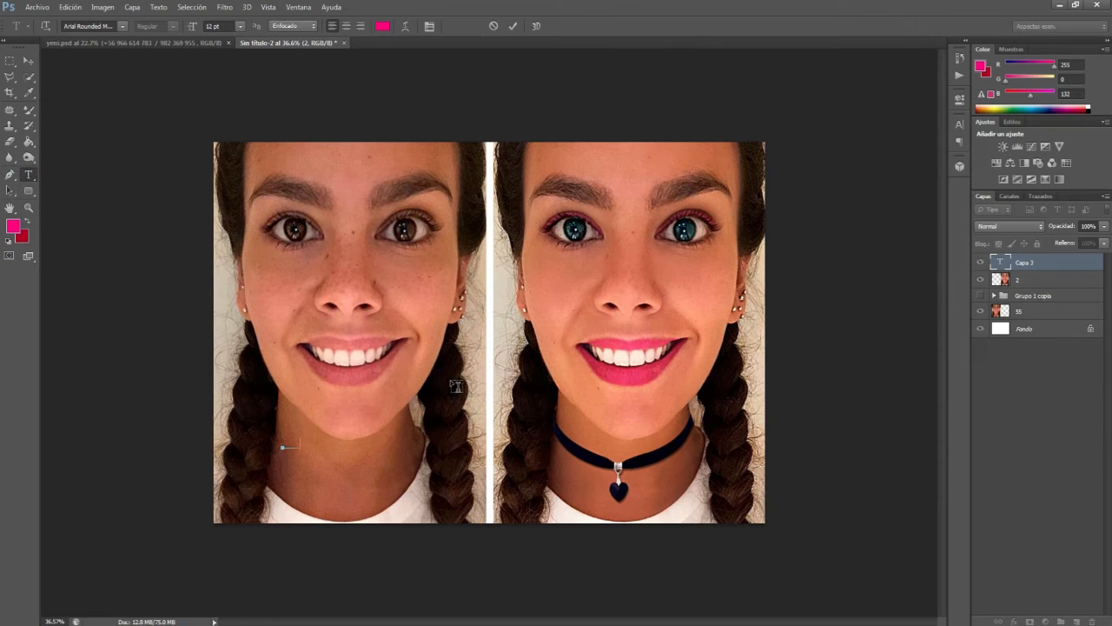
{"action": "key", "text": "ctrl+Return"}
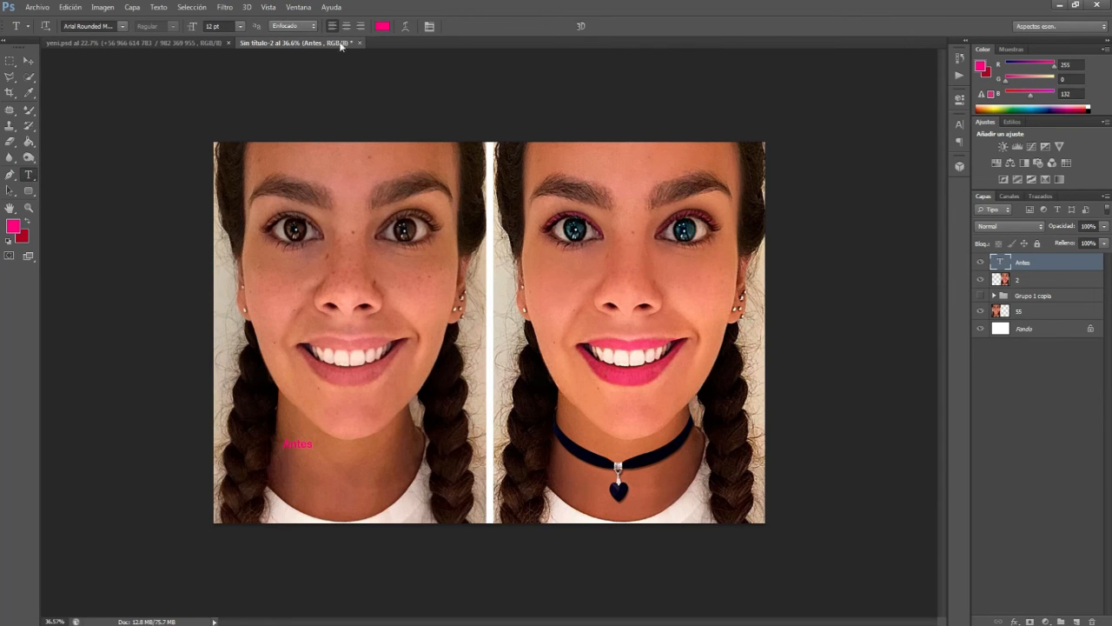
{"action": "left_click", "coordinate": [382, 26]}
{"action": "left_click_drag", "start_coordinate": [735, 365], "coordinate": [660, 286]}
{"action": "left_click", "coordinate": [933, 279]}
Step: Enlarge the "Antes" label and place it in the lower-left area of the original portrait
{"action": "left_click", "coordinate": [27, 59]}
{"action": "key", "text": "ctrl+t"}
{"action": "left_click_drag", "start_coordinate": [313, 450], "coordinate": [408, 491]}
{"action": "key", "text": "Return"}
{"action": "left_click_drag", "start_coordinate": [367, 459], "coordinate": [588, 489]}
Step: Add the white text "Despues" across the lower part of the retouched portrait
{"action": "key", "text": "t"}
{"action": "left_click_drag", "start_coordinate": [510, 491], "coordinate": [673, 489]}
{"action": "type", "text": "Despues"}
{"action": "key", "text": "ctrl+Return"}
Step: Narrow the "Despues" label so it clears the heart pendant, and resize and align "Antes" to match
{"action": "key", "text": "ctrl+t"}
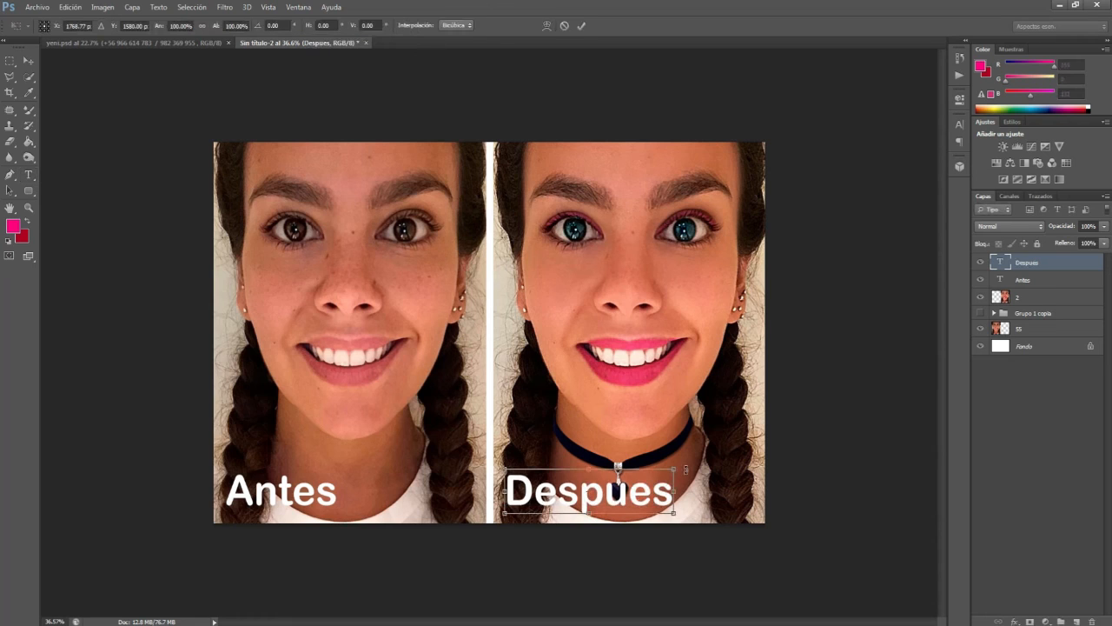
{"action": "left_click_drag", "start_coordinate": [674, 492], "coordinate": [577, 475]}
{"action": "key", "text": "Return"}
{"action": "key", "text": "v"}
{"action": "left_click_drag", "start_coordinate": [322, 493], "coordinate": [311, 467]}
{"action": "key", "text": "ctrl+t"}
{"action": "key", "text": "Return"}
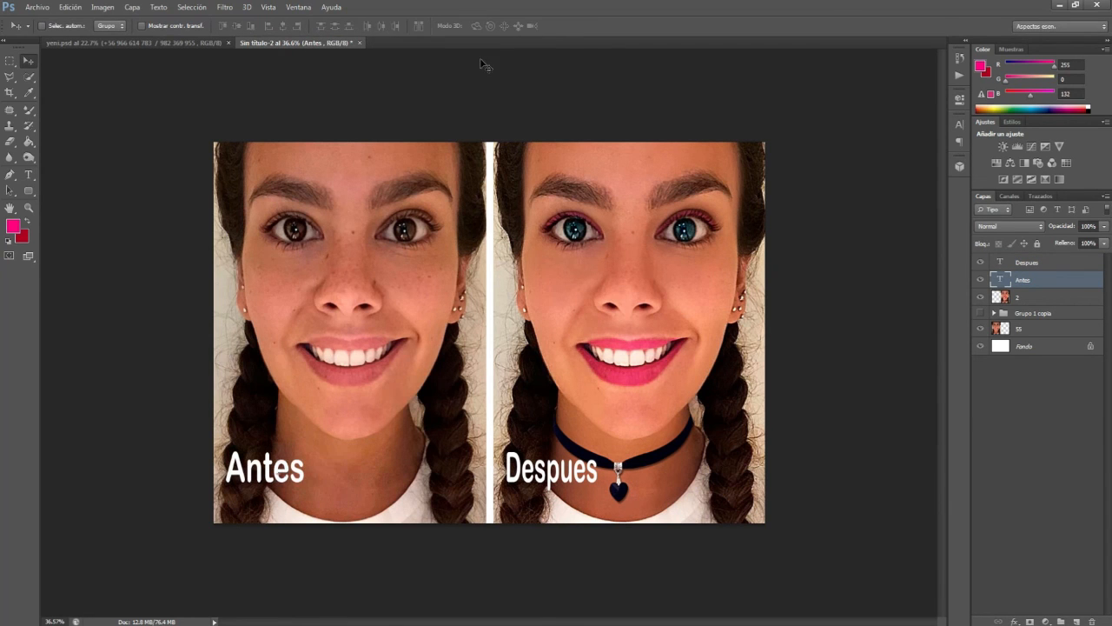
Step: Place the marga designer logo at the original portrait's lower-right corner and rasterize its layer
{"action": "left_click_drag", "start_coordinate": [366, 177], "coordinate": [449, 498]}
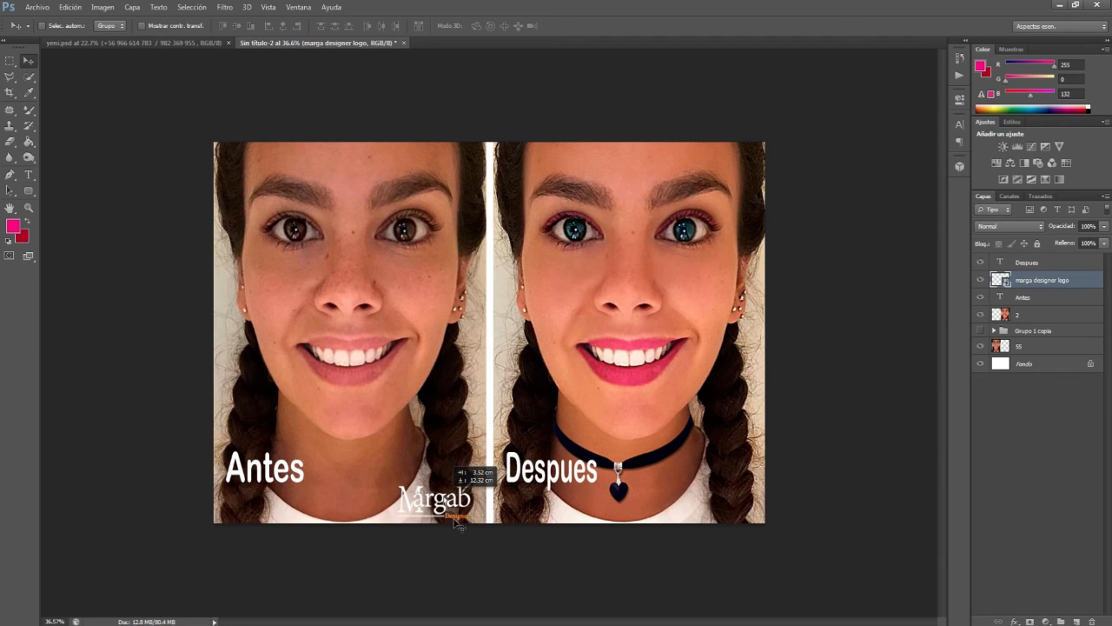
{"action": "scroll", "coordinate": [458, 523], "scroll_direction": "up", "scroll_amount": 3}
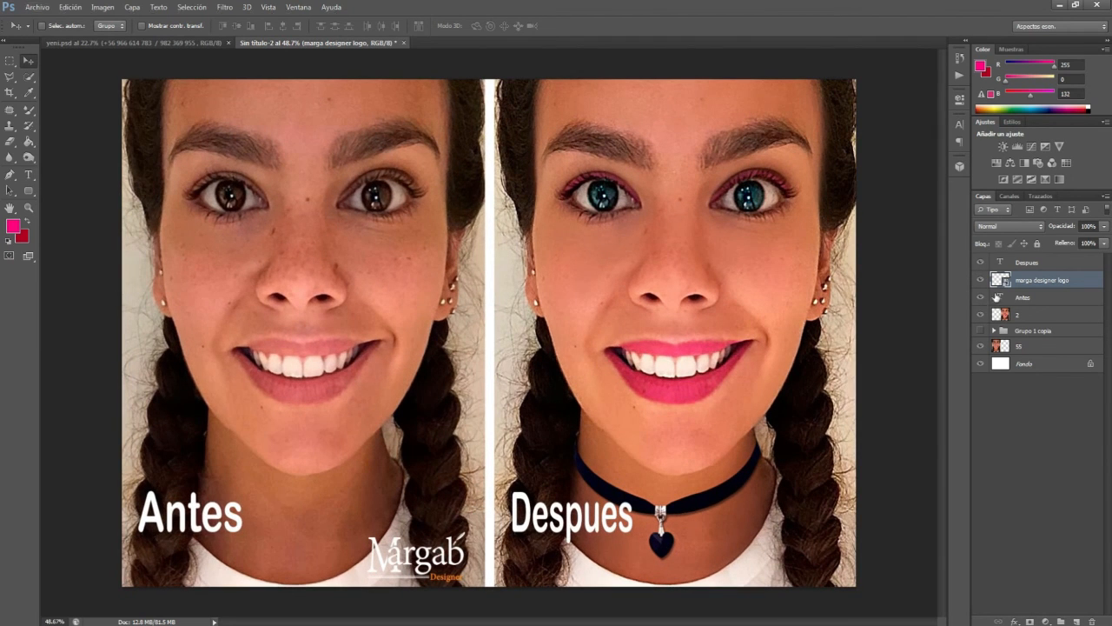
{"action": "right_click", "coordinate": [1047, 287]}
{"action": "left_click", "coordinate": [876, 284]}
Step: Turn the logo solid white using Levels with output white 0 and Invert, and move it to the retouched portrait's upper-right corner
{"action": "key", "text": "ctrl+l"}
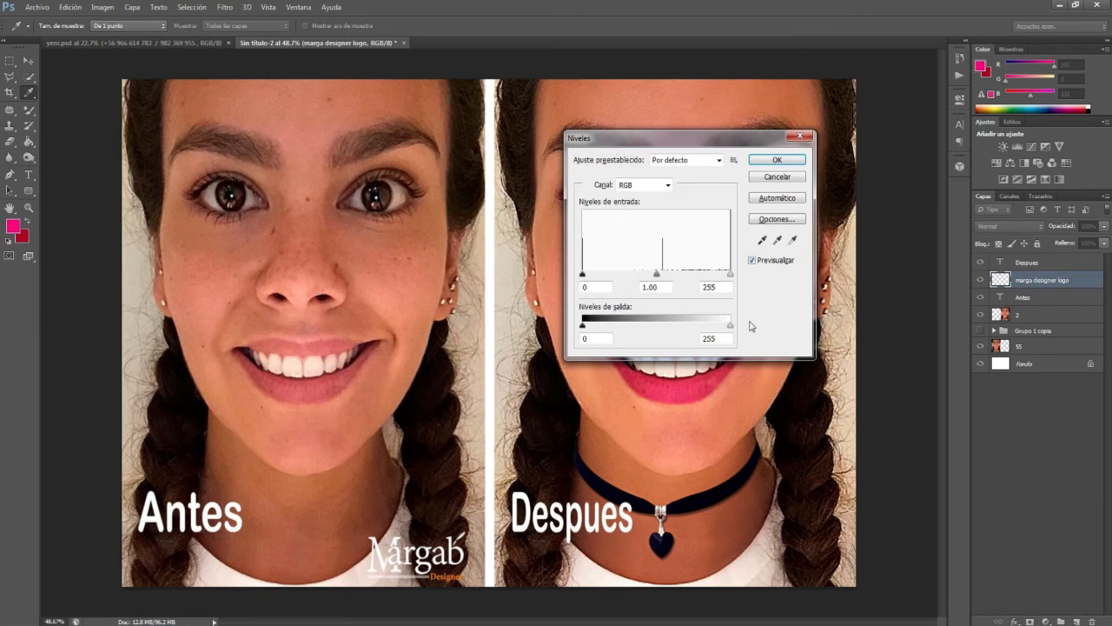
{"action": "left_click_drag", "start_coordinate": [730, 329], "coordinate": [528, 345]}
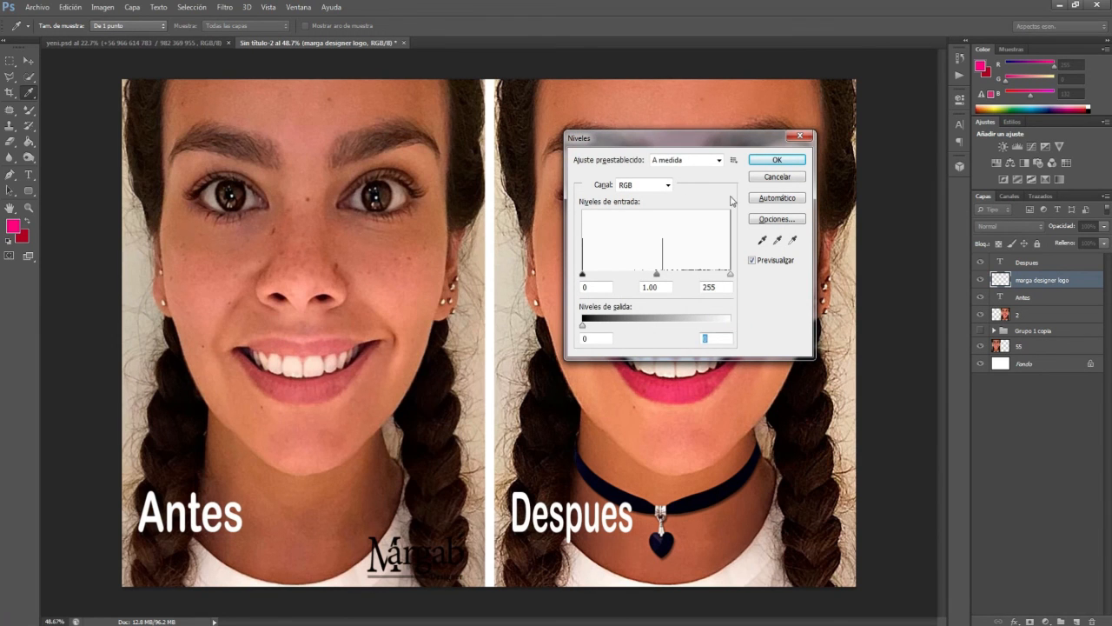
{"action": "left_click", "coordinate": [772, 162]}
{"action": "key", "text": "ctrl+i"}
{"action": "left_click_drag", "start_coordinate": [436, 567], "coordinate": [816, 125]}
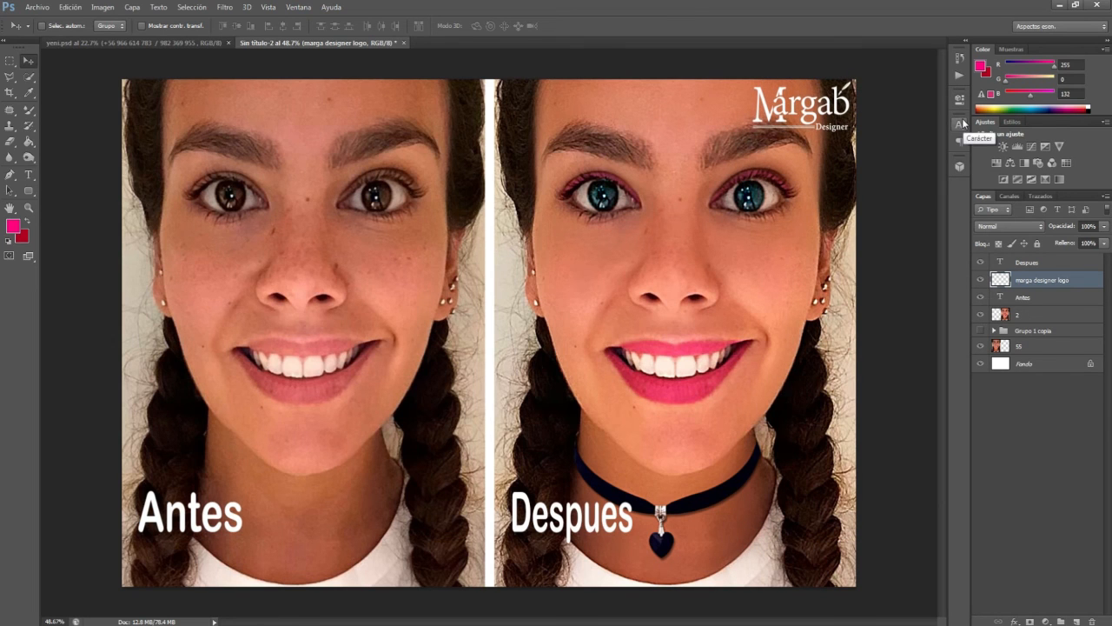
{"action": "scroll", "coordinate": [577, 352], "scroll_direction": "up", "scroll_amount": 1}
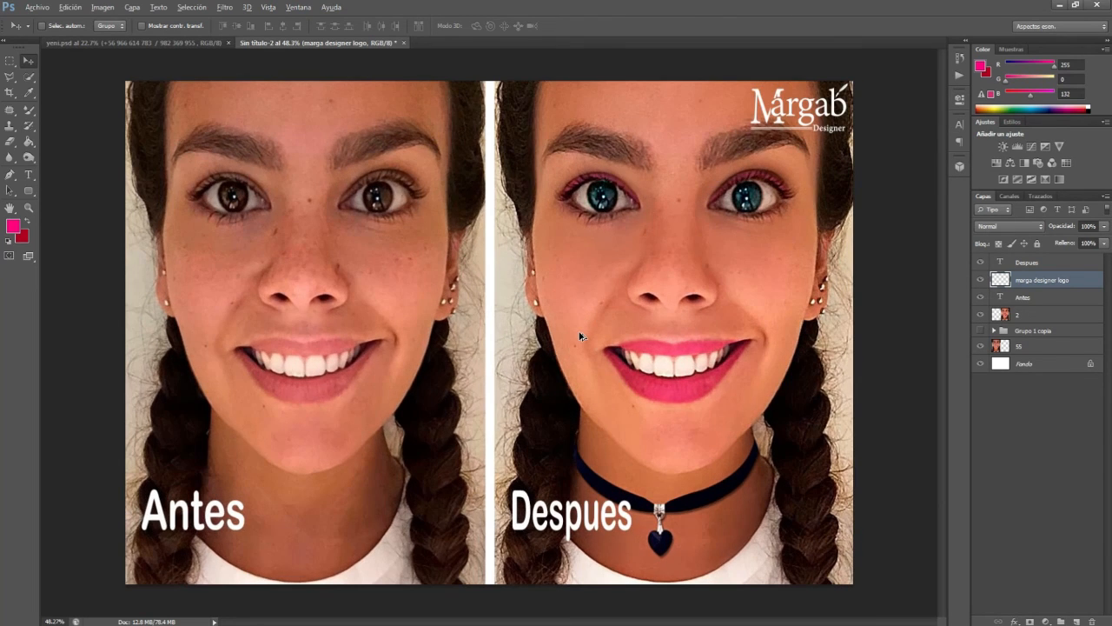